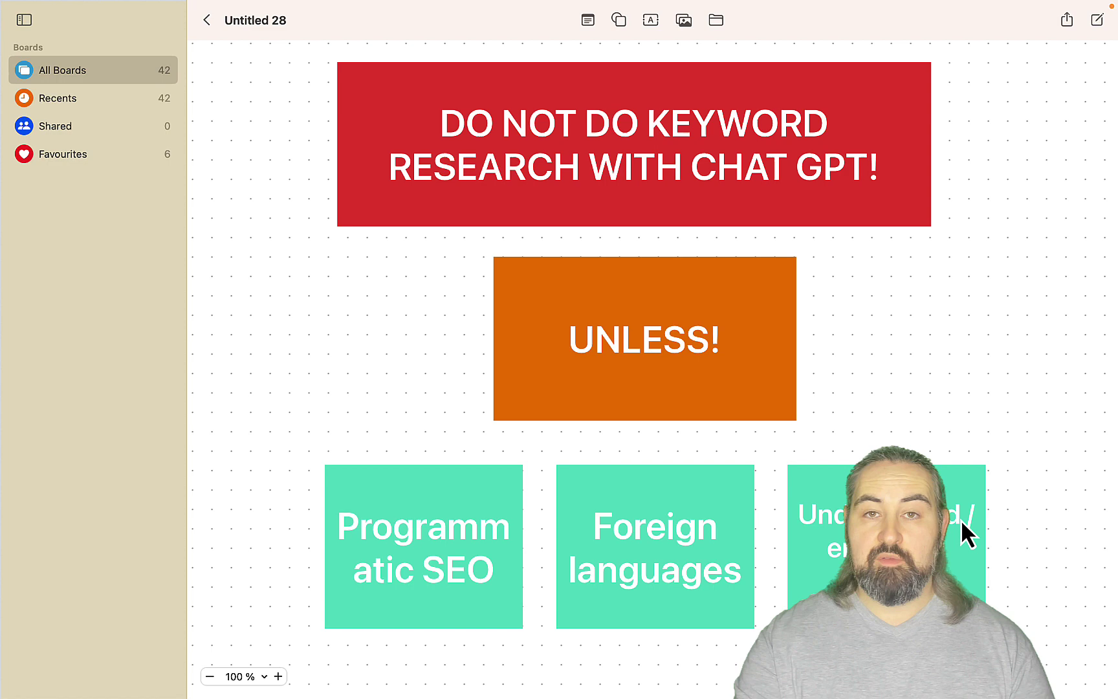
# - Scroll the Freeform board down past the UNLESS cards to the Step 1–4 plan boxes
pyautogui.scroll(-3, 951, 507)
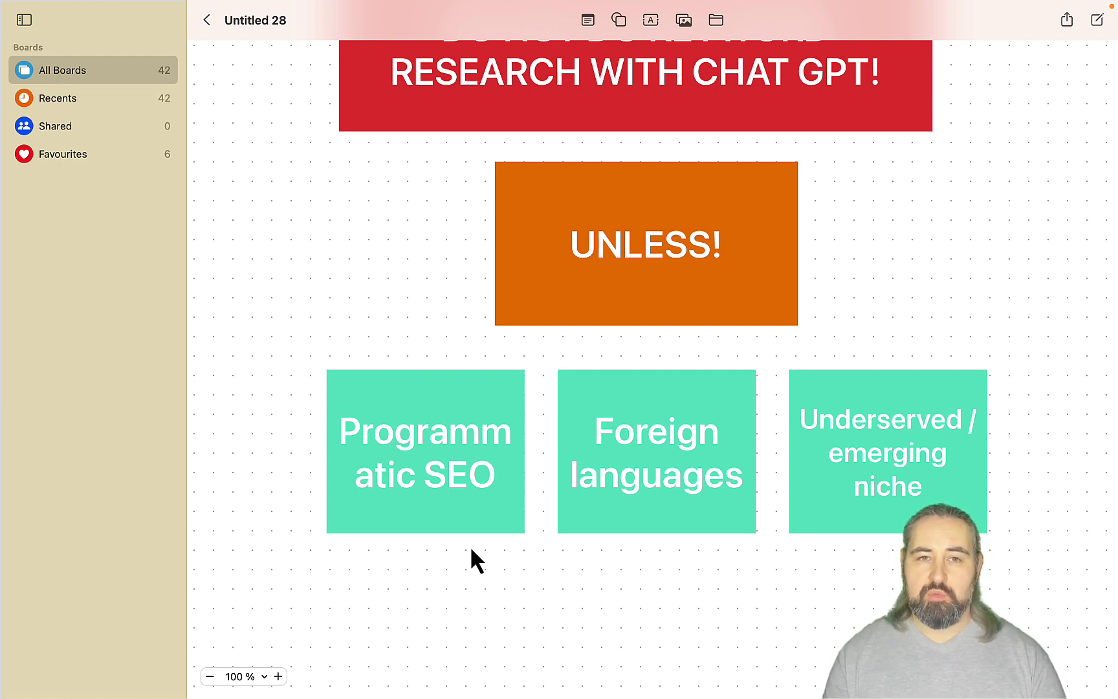
# - Return from the step plan to the safefordog.com Search Competition results in Opera
pyautogui.scroll(-10, 471, 550)
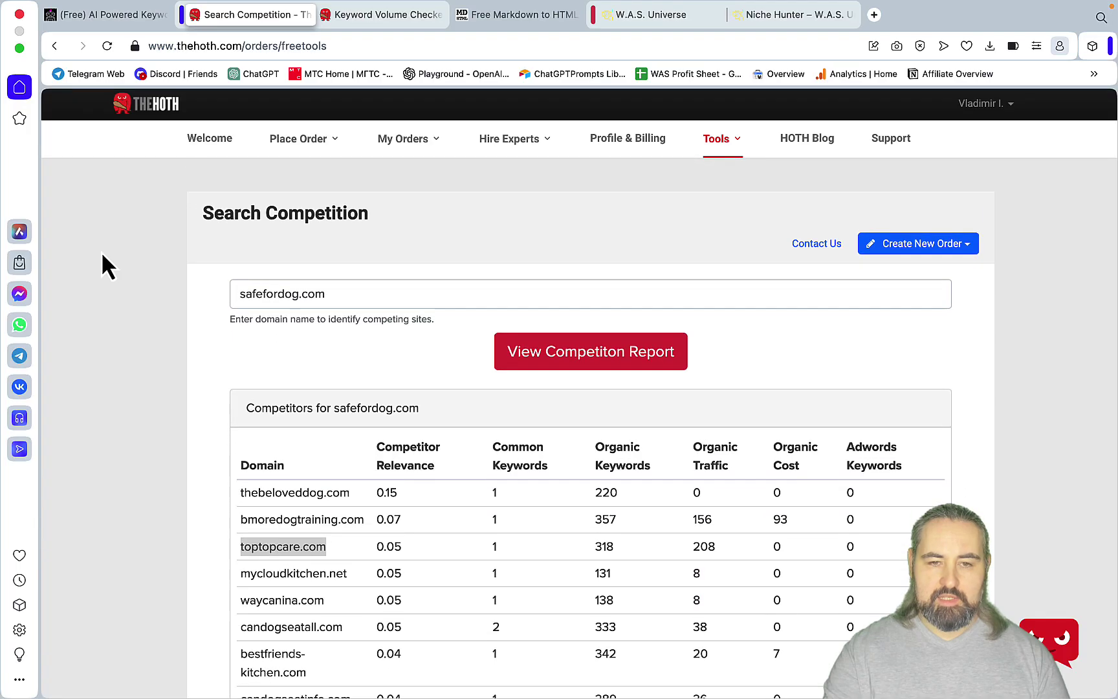
# - Close the Keyword Volume Checker tab and bring up the Search Competition tool
pyautogui.scroll(-1, 101, 250)
pyautogui.click(324, 14)
pyautogui.click(731, 142)
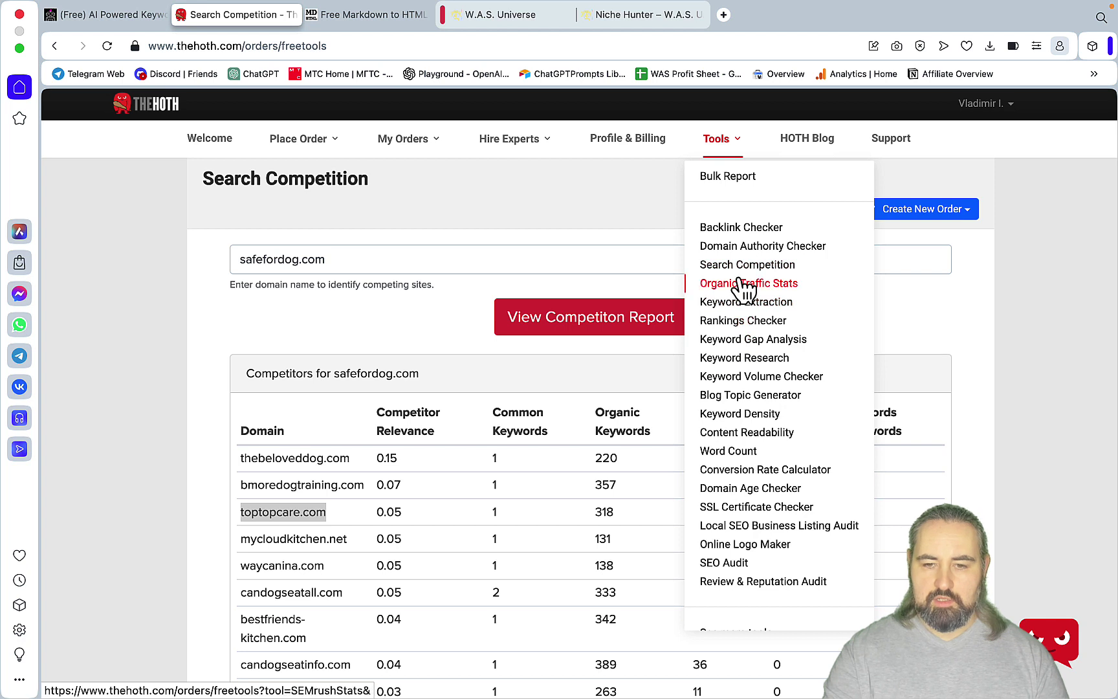
pyautogui.click(741, 265)
# - Generate the competitor report for safefordog.com, picked from autofill, listing ten competitors
pyautogui.click(291, 262)
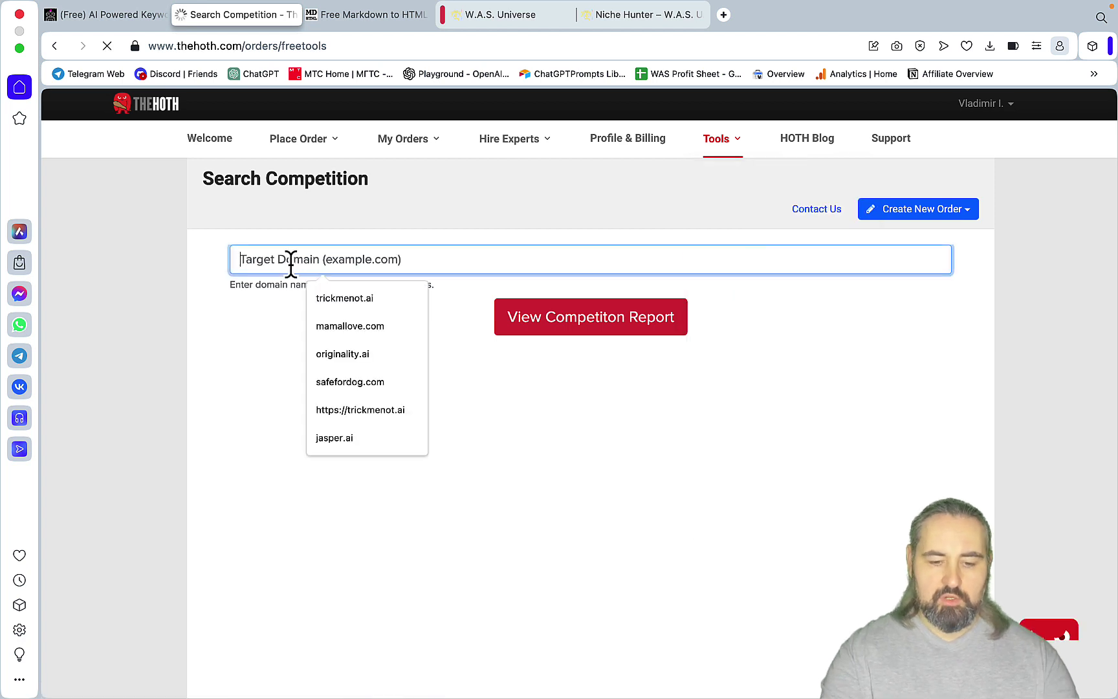
pyautogui.write('safefordog.com')
pyautogui.click(343, 298)
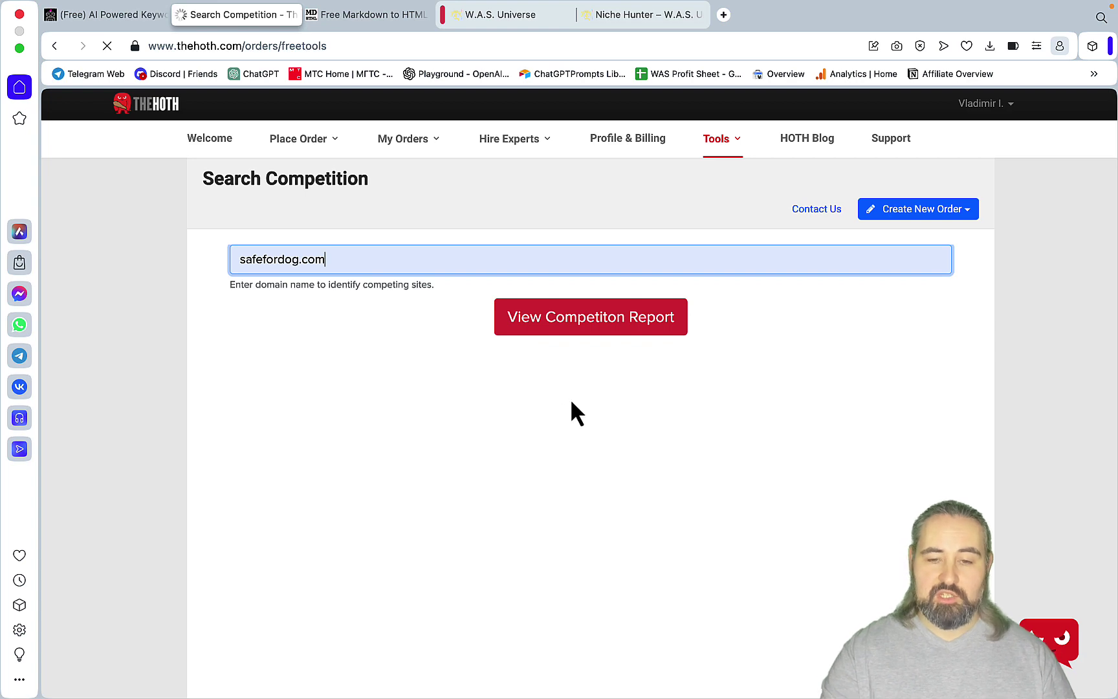
pyautogui.click(560, 320)
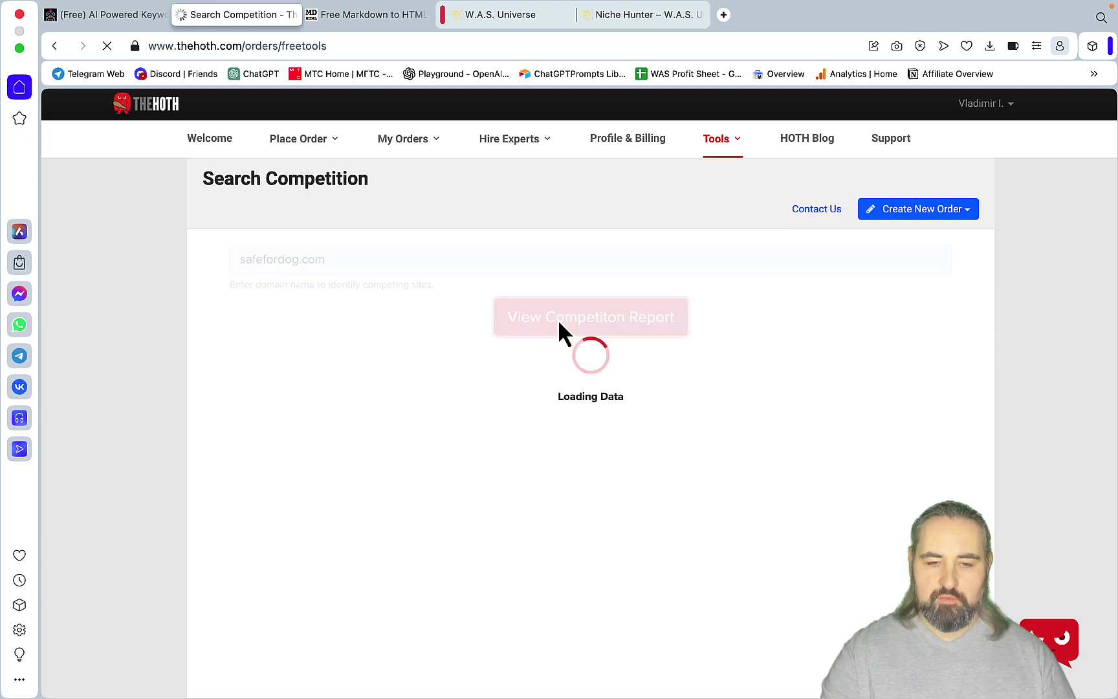
pyautogui.scroll(-2, 561, 320)
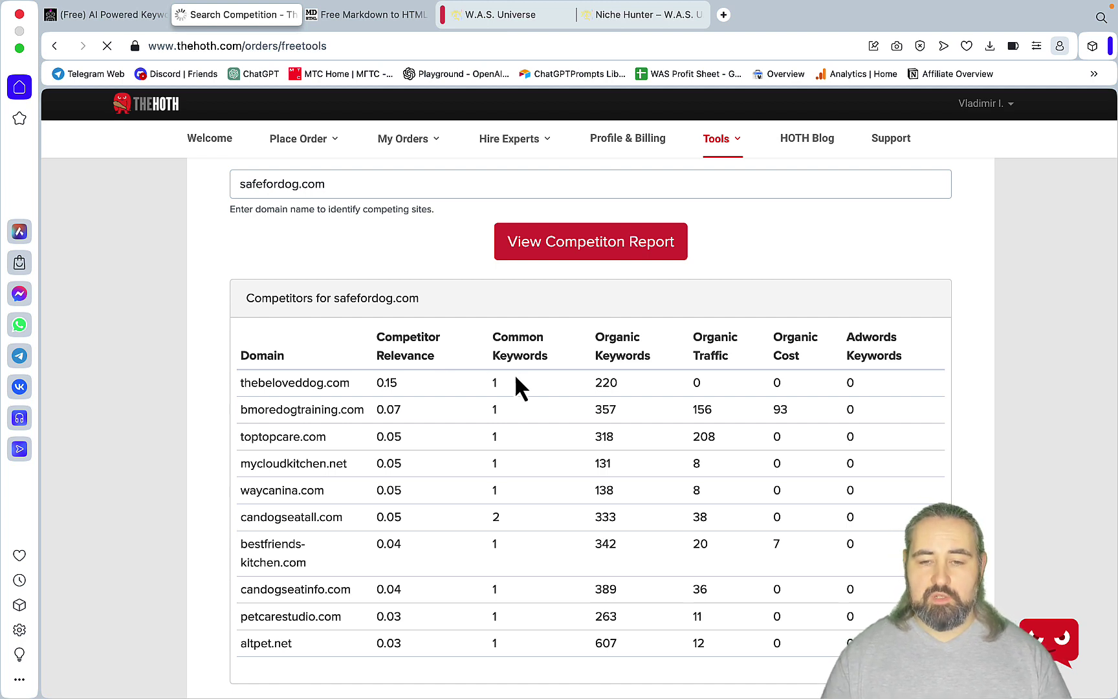
# - Open the Domain Authority Checker in a new browser tab
pyautogui.click(743, 146)
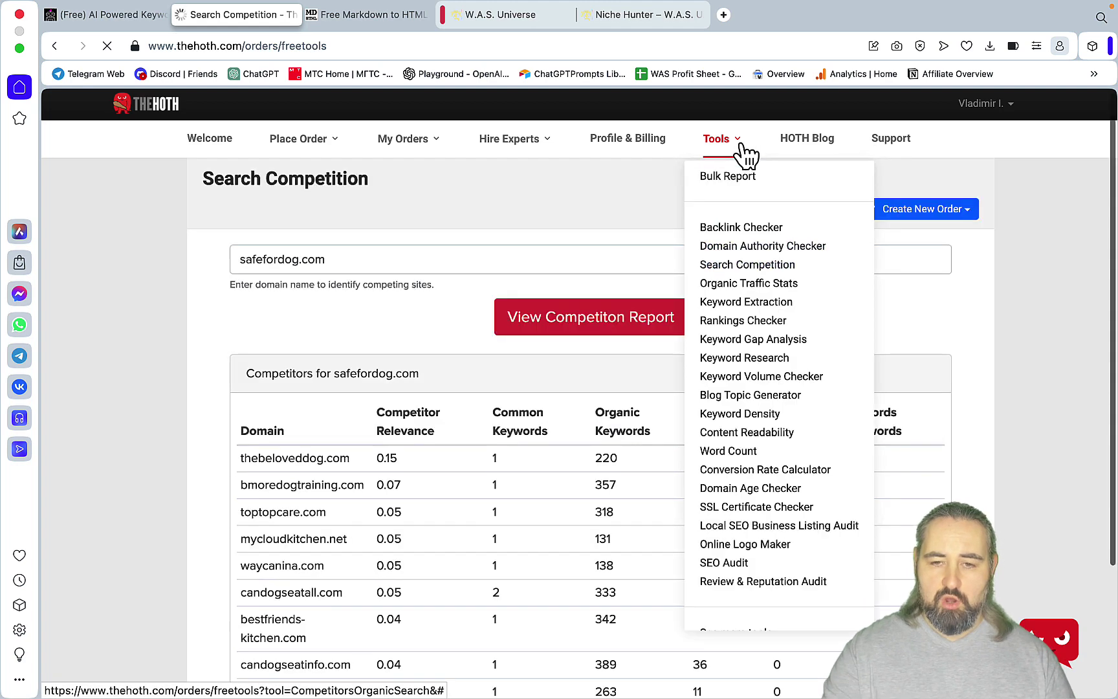
pyautogui.rightClick(730, 253)
pyautogui.click(740, 267)
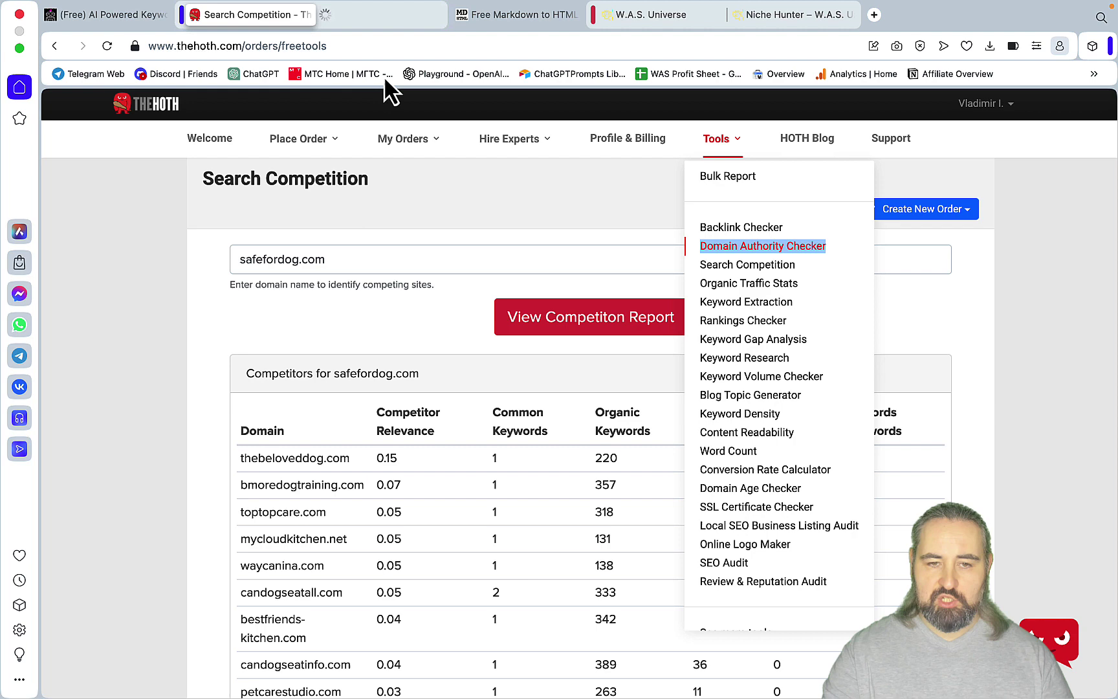
pyautogui.click(398, 16)
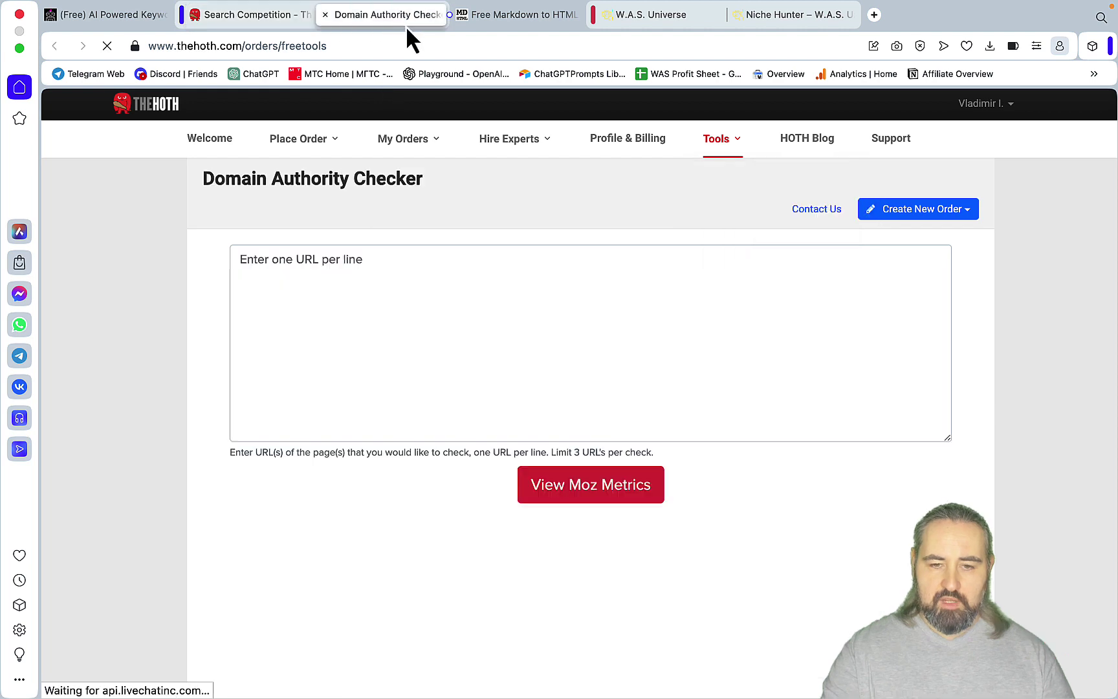
pyautogui.click(271, 19)
# - Check competitor domains' Moz metrics: thebeloveddog.com DA 12 PA 19, toptopcare.com DA 3 PA 15
pyautogui.moveTo(360, 461); pyautogui.dragTo(241, 458)
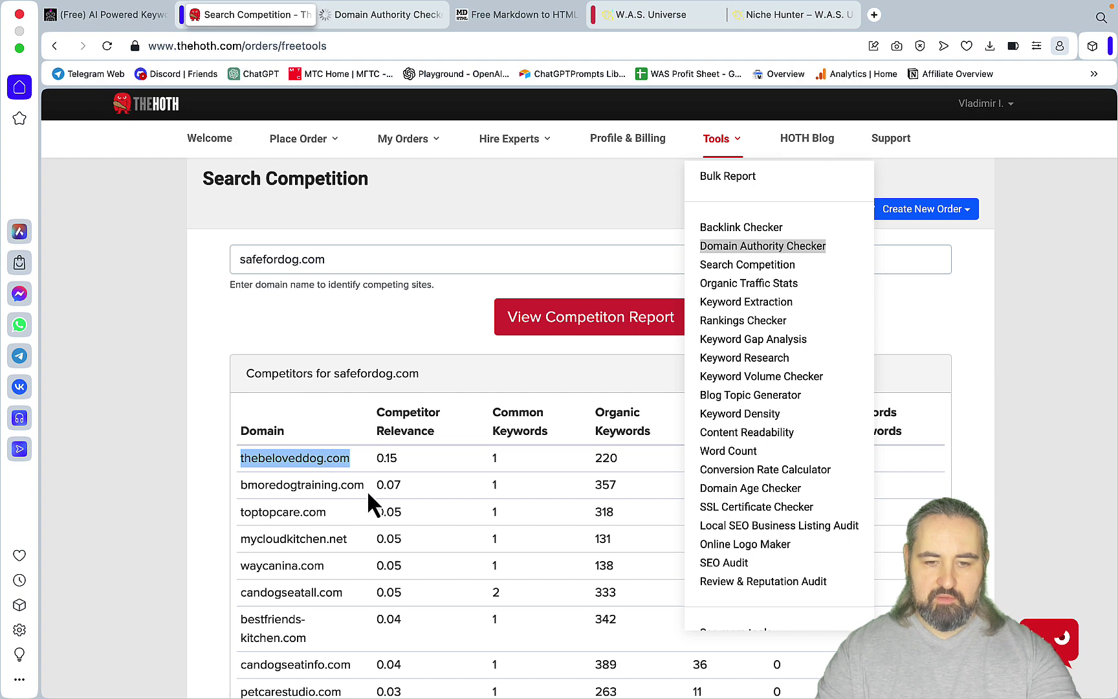
pyautogui.moveTo(365, 486); pyautogui.dragTo(242, 490)
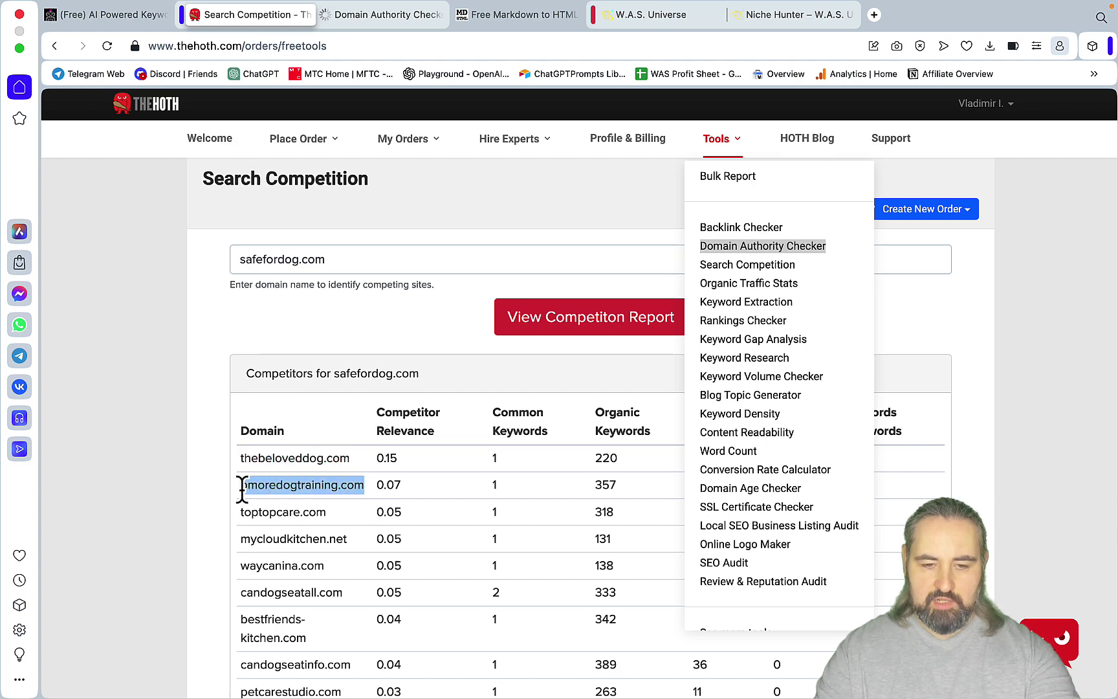
pyautogui.hotkey('ctrl', 'Tab')
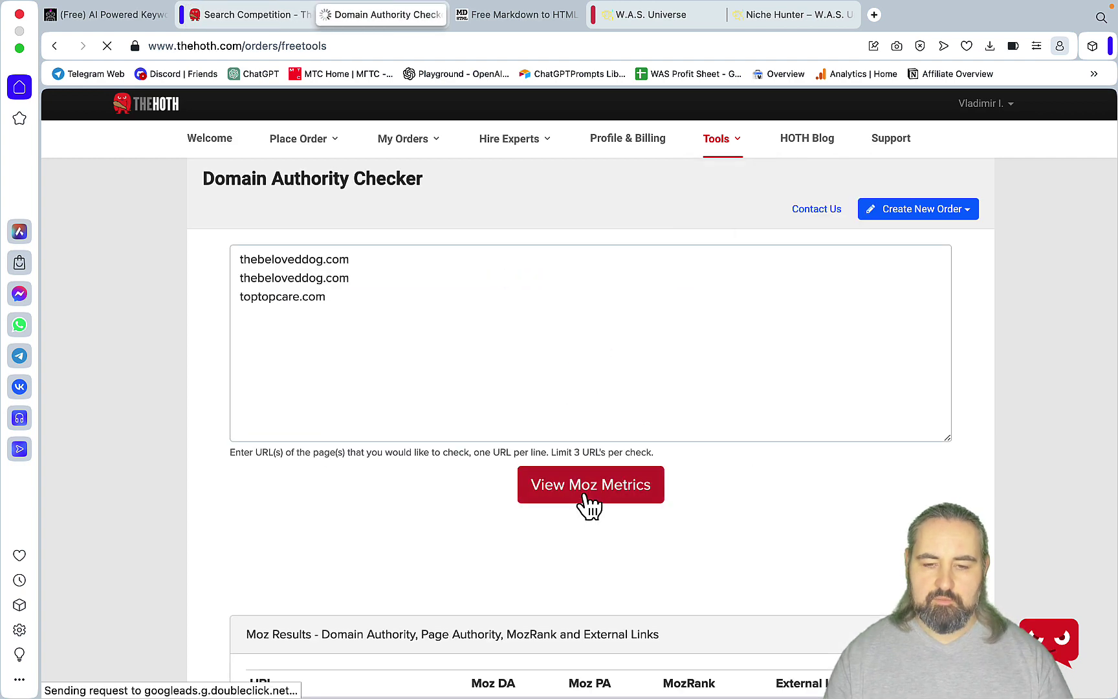
pyautogui.scroll(-3, 585, 495)
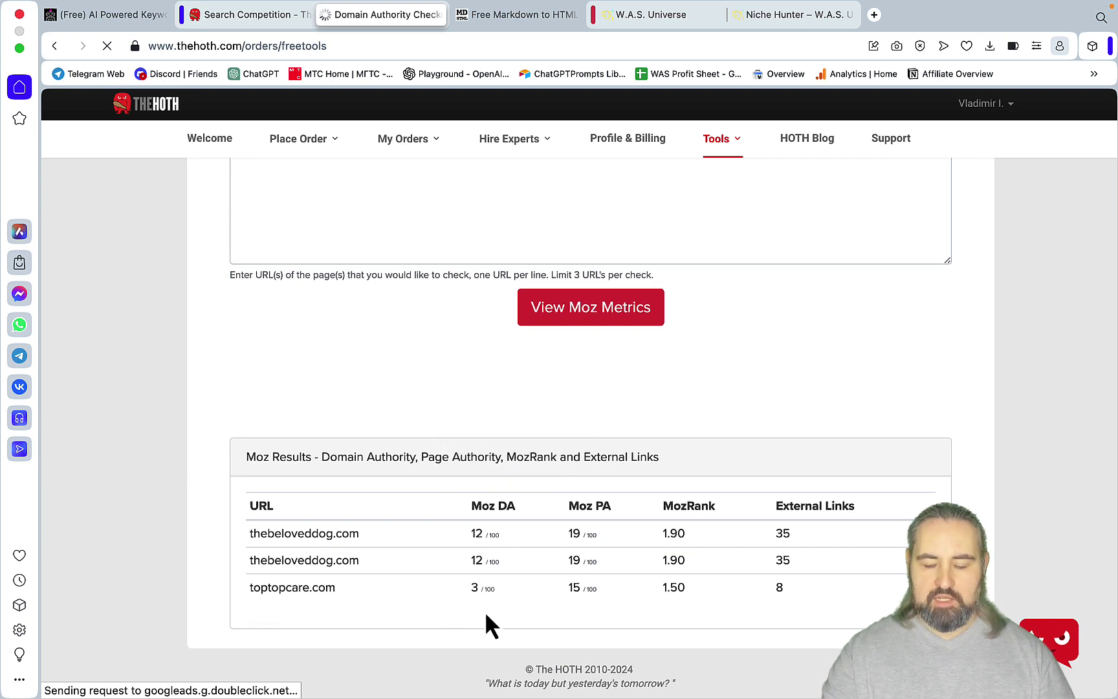
pyautogui.moveTo(340, 591); pyautogui.dragTo(246, 590)
pyautogui.press('super+c')
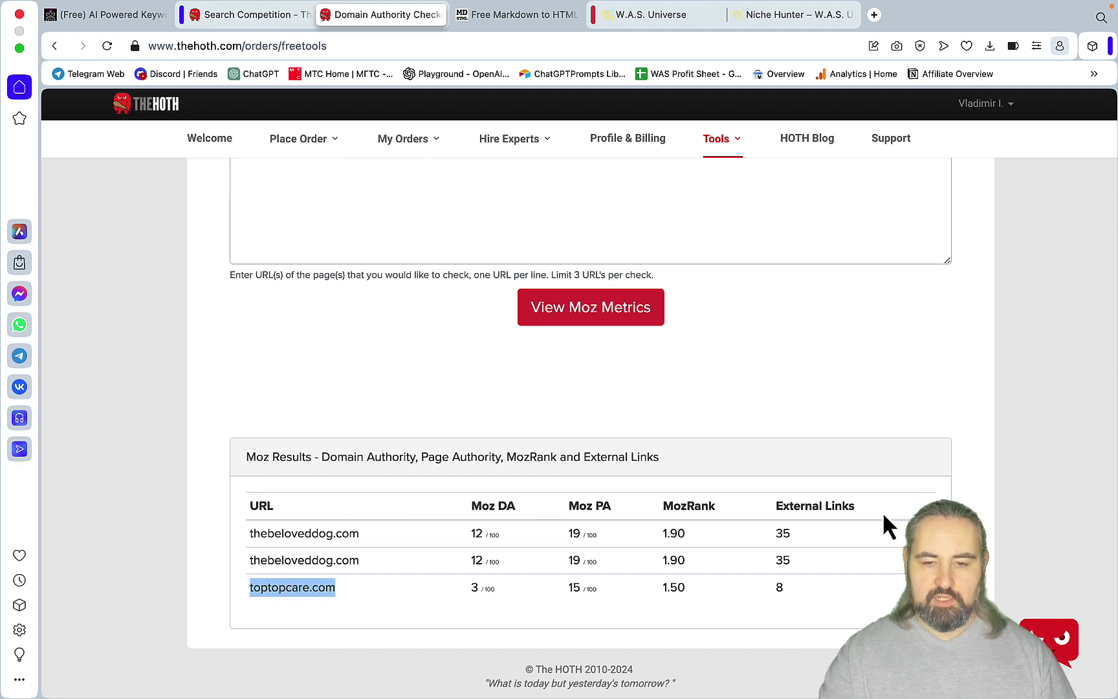
pyautogui.click(679, 679)
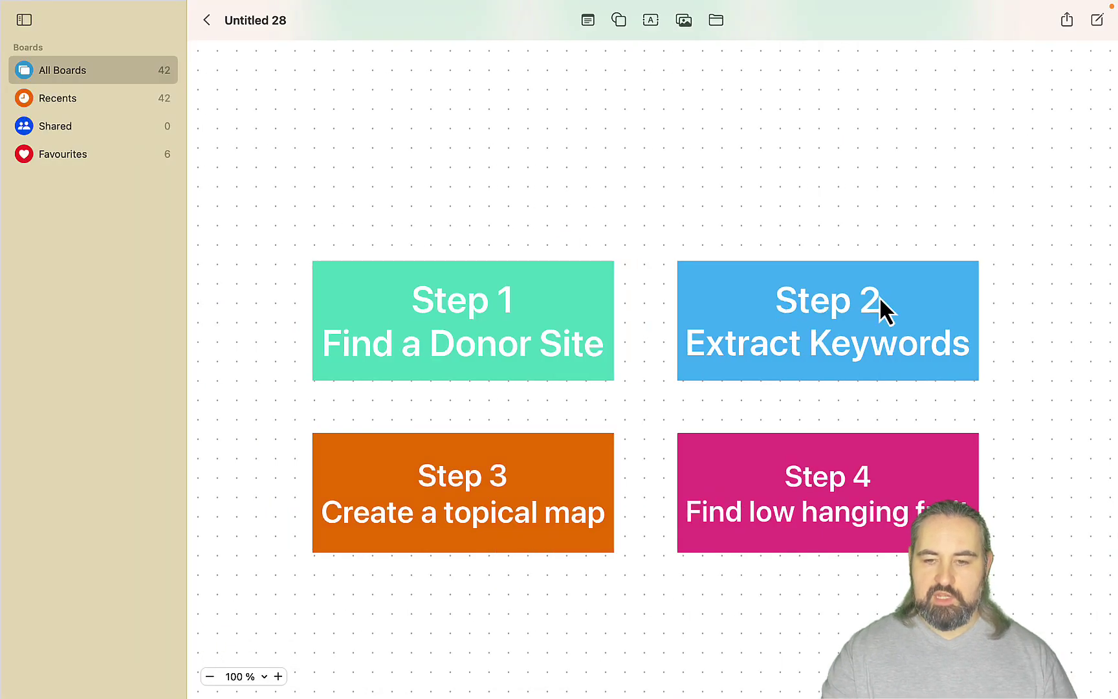
pyautogui.moveTo(419, 687)
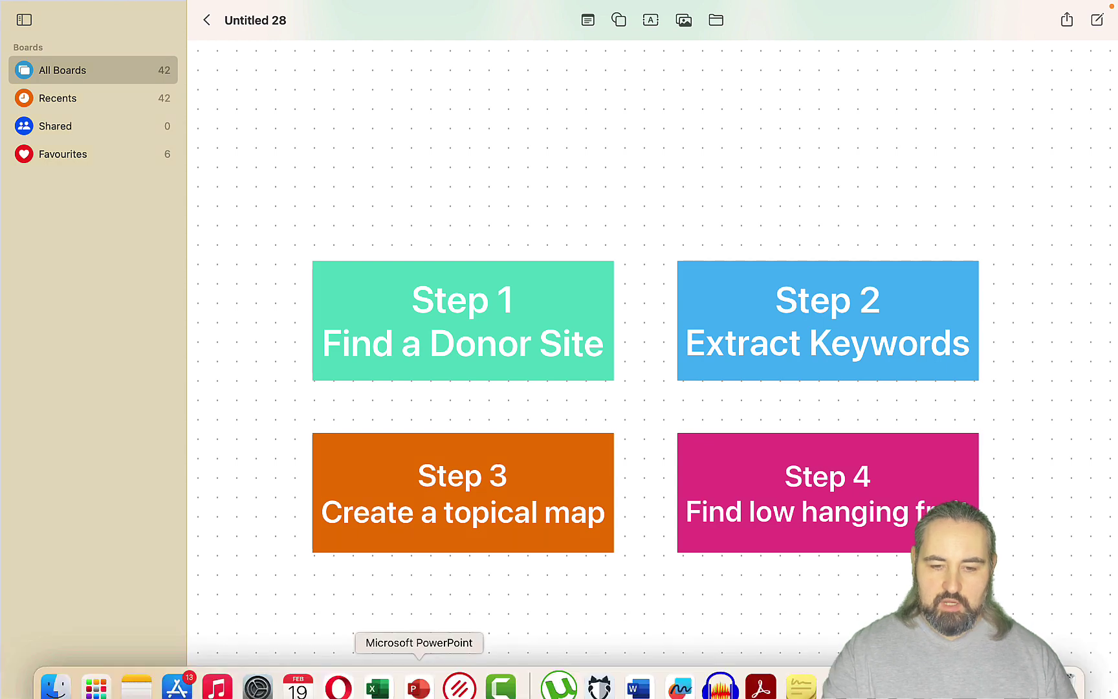
pyautogui.click(337, 687)
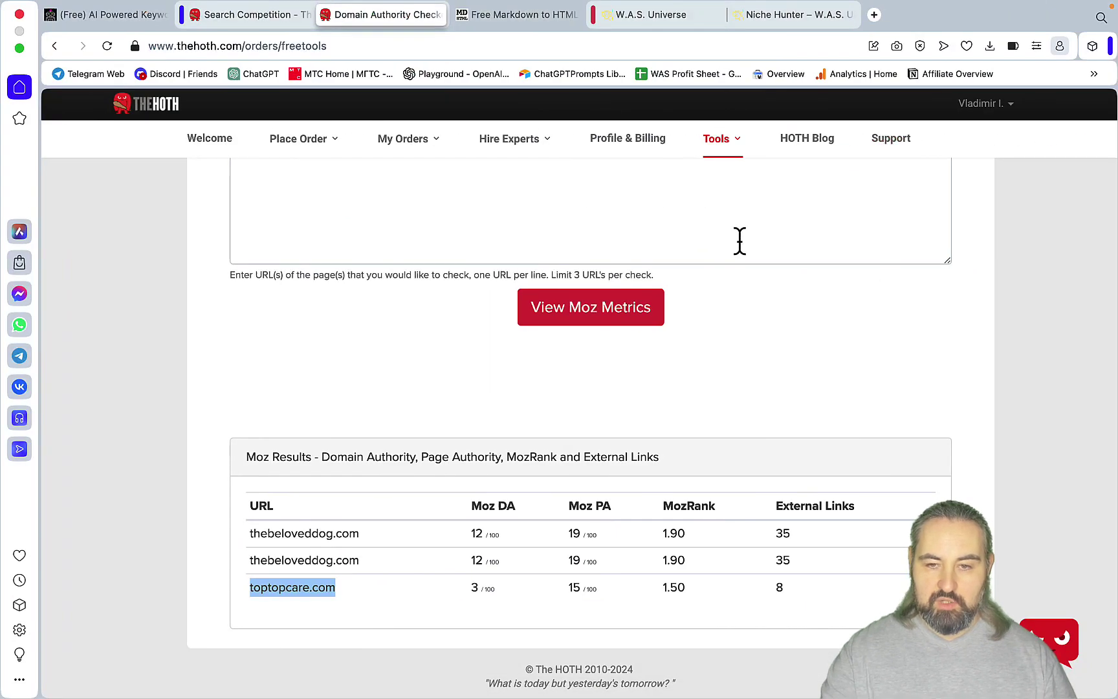
# - Run the Rankings Checker on toptopcare.com to list its Google ranking keywords
pyautogui.click(737, 143)
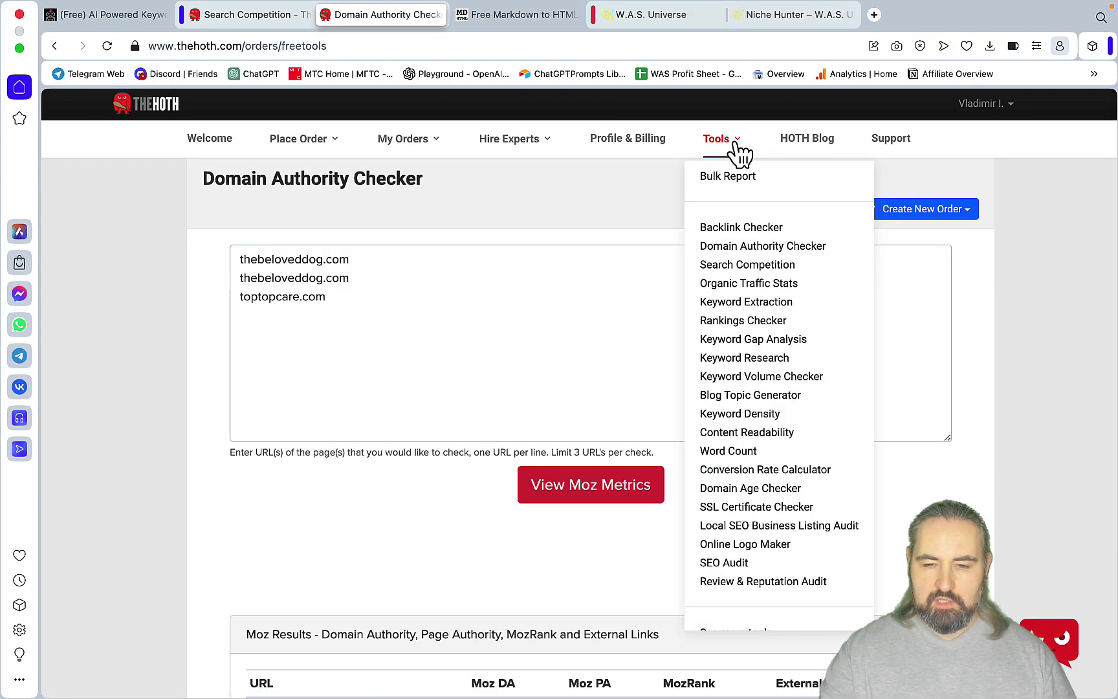
pyautogui.click(711, 320)
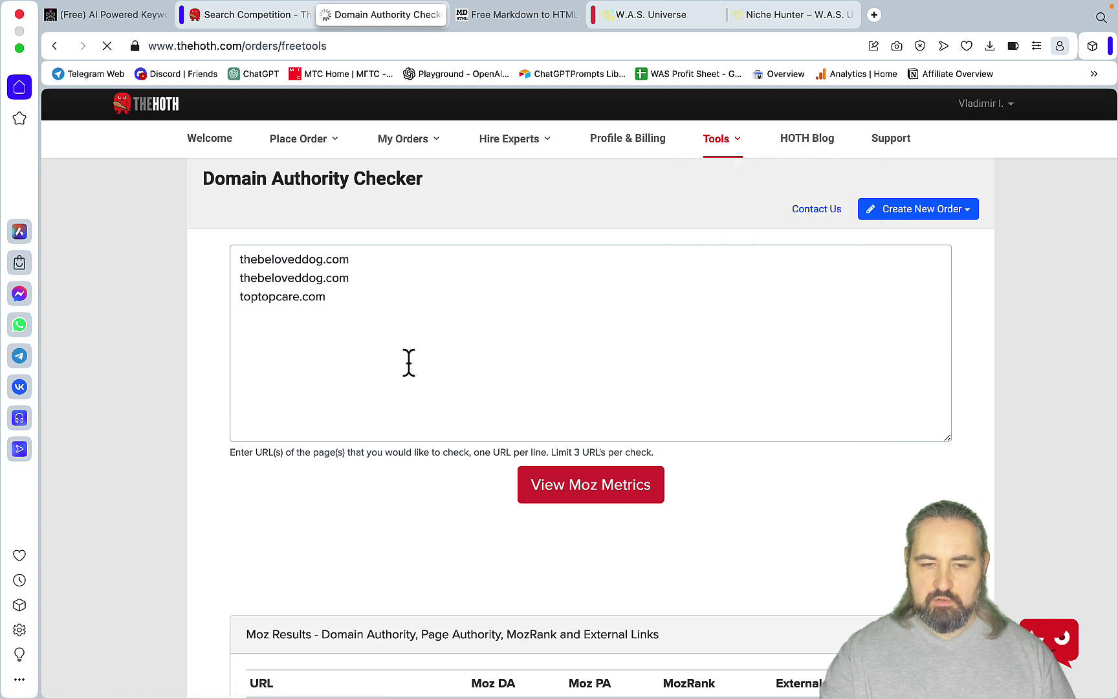
pyautogui.click(330, 368)
pyautogui.press('super+v')
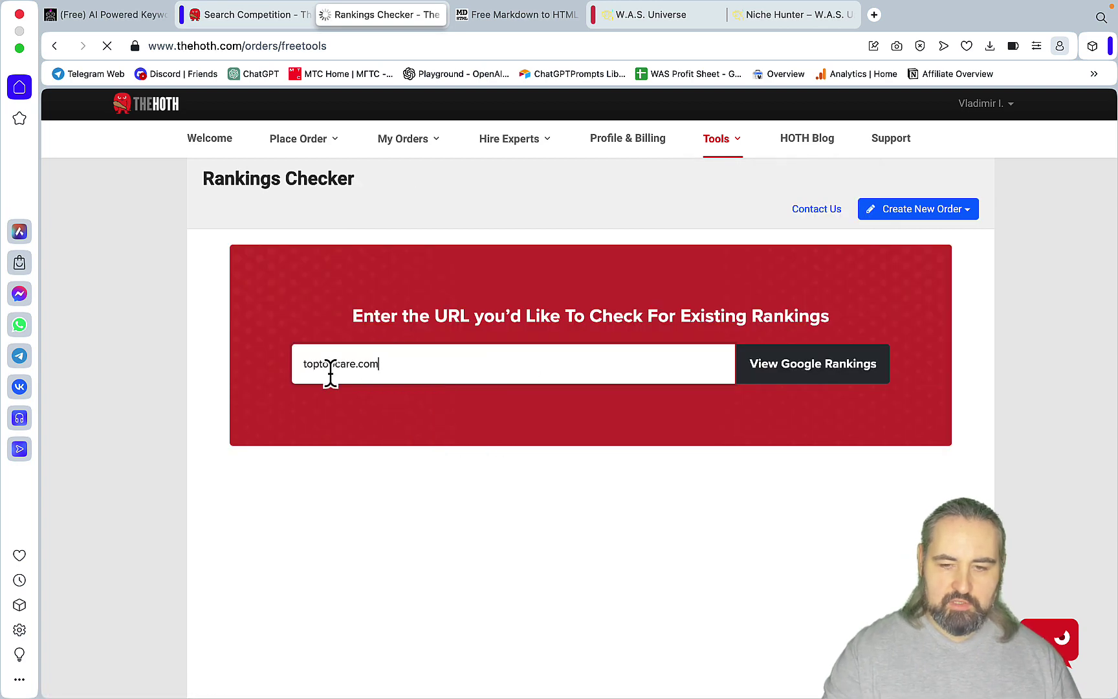
pyautogui.click(840, 372)
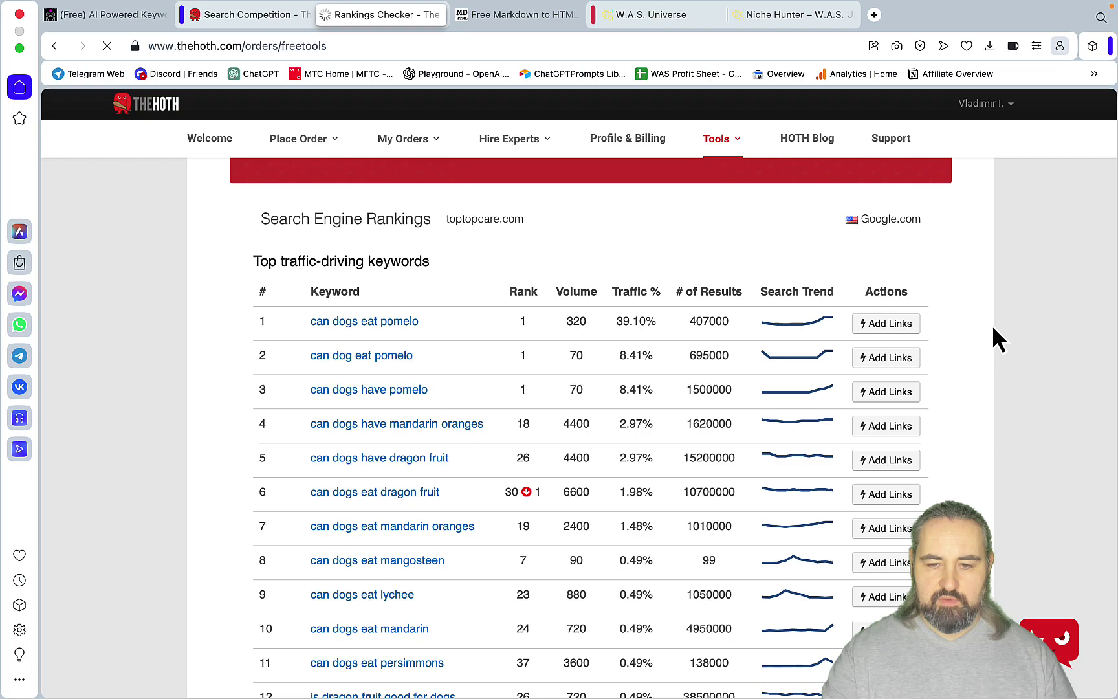
# - Load ranking keywords 51 to 100, e.g. 'can dogs eat jack fruit' at rank 40
pyautogui.scroll(-15, 993, 330)
pyautogui.scroll(-5, 993, 325)
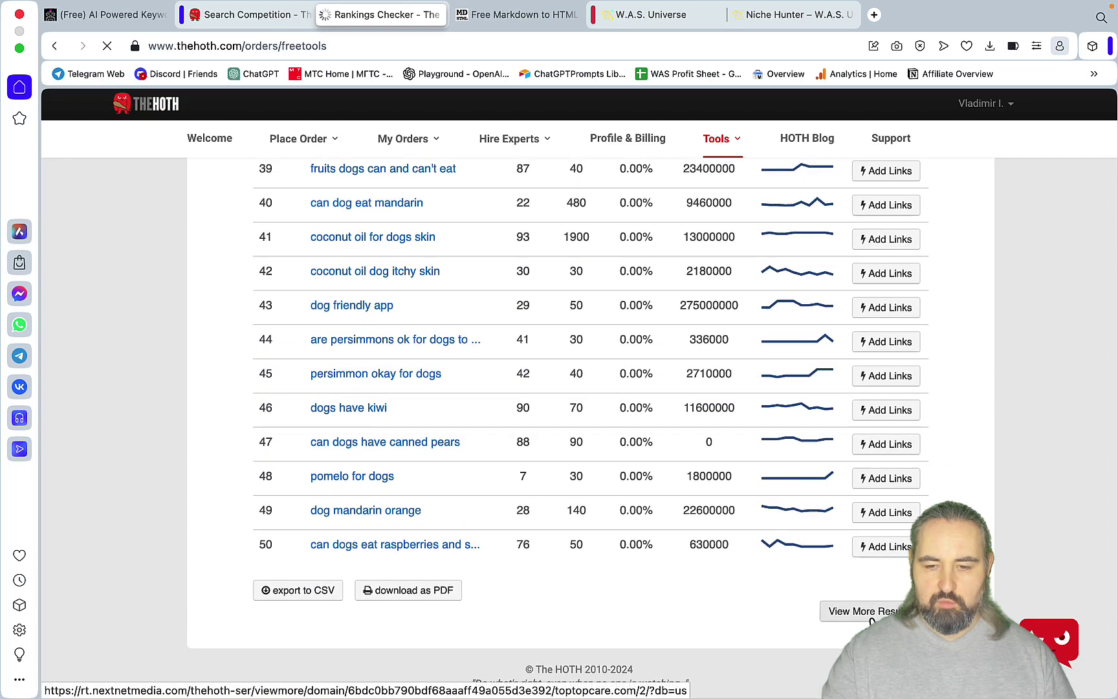
pyautogui.click(912, 611)
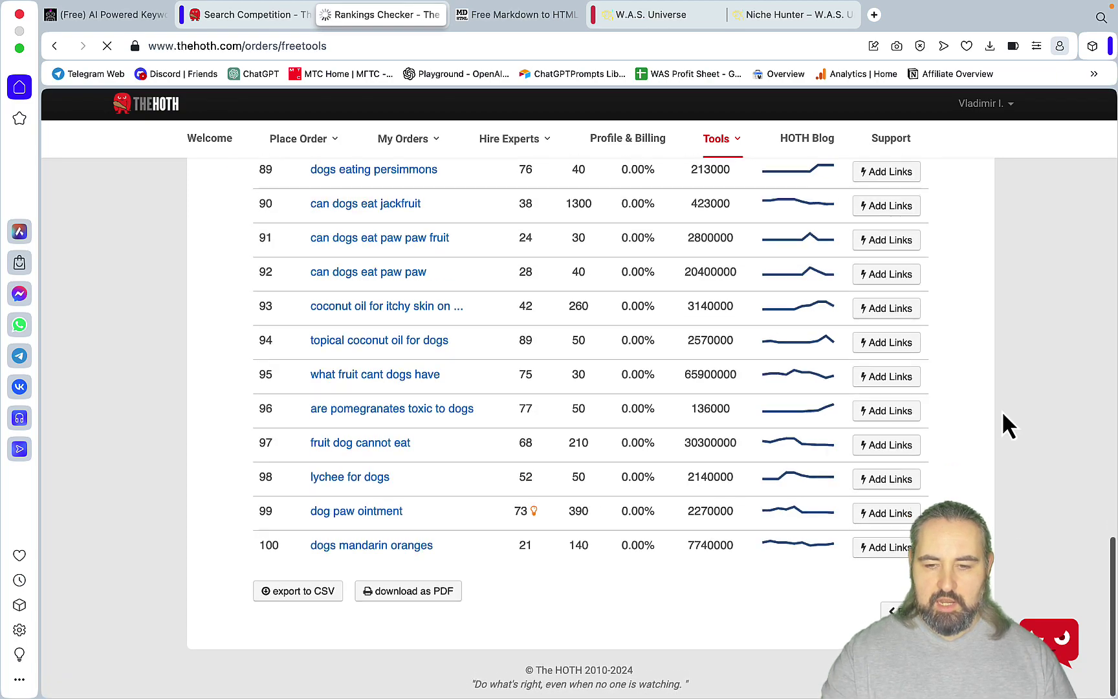
pyautogui.scroll(20, 1002, 410)
pyautogui.scroll(-5, 1002, 410)
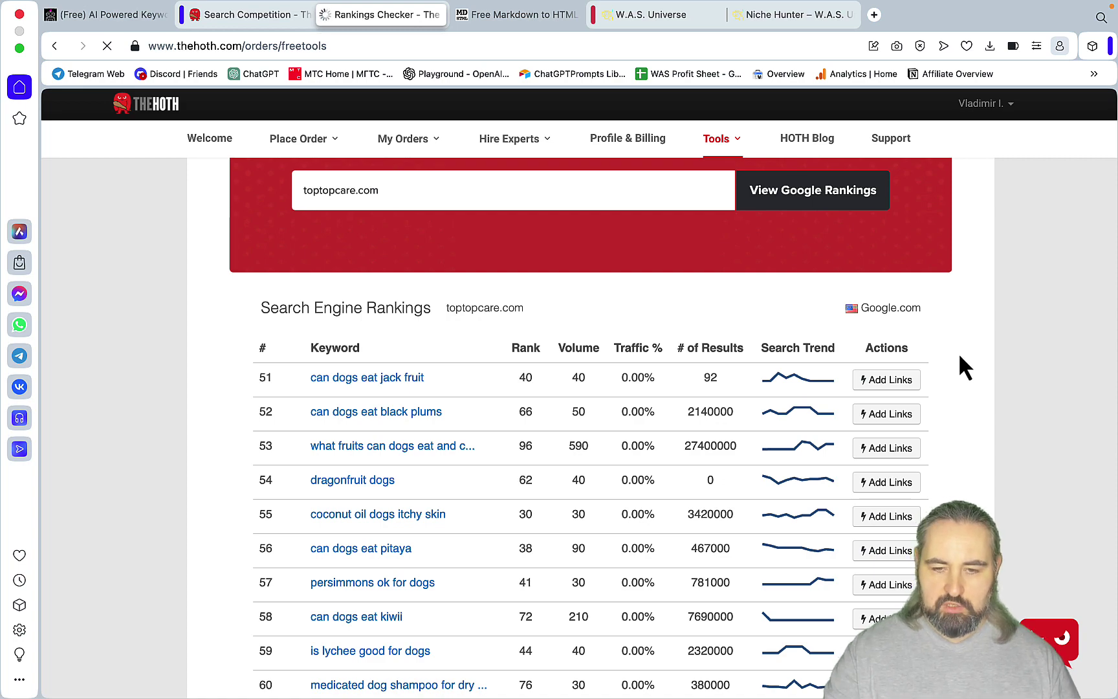
pyautogui.scroll(-15, 960, 357)
pyautogui.scroll(-5, 959, 366)
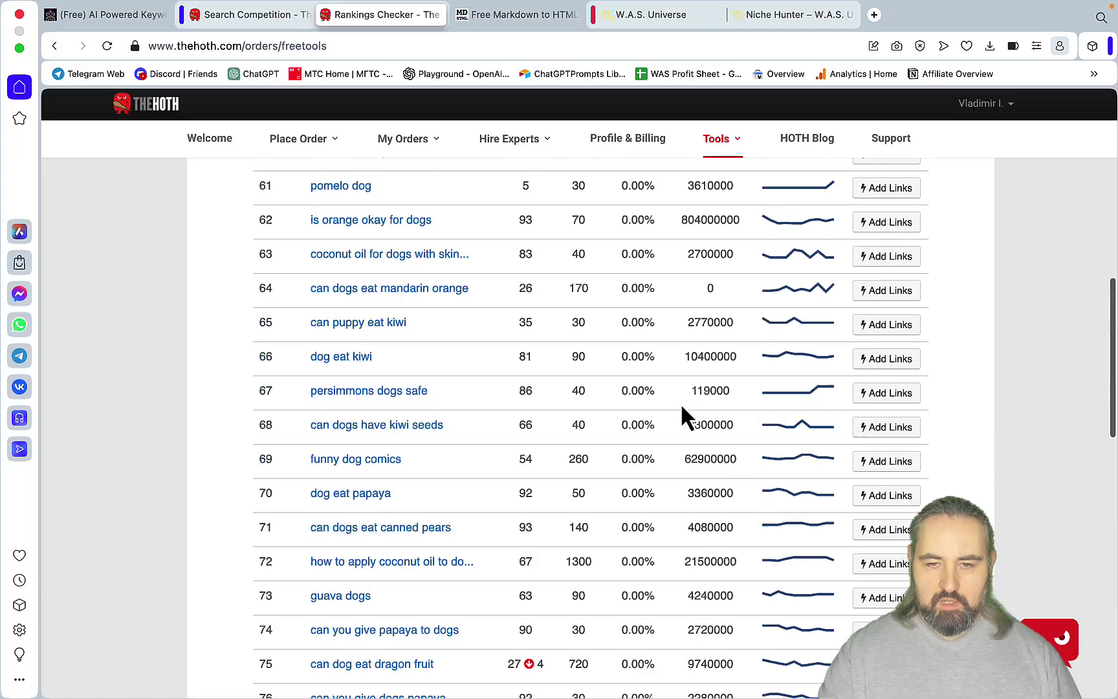
pyautogui.scroll(10, 681, 403)
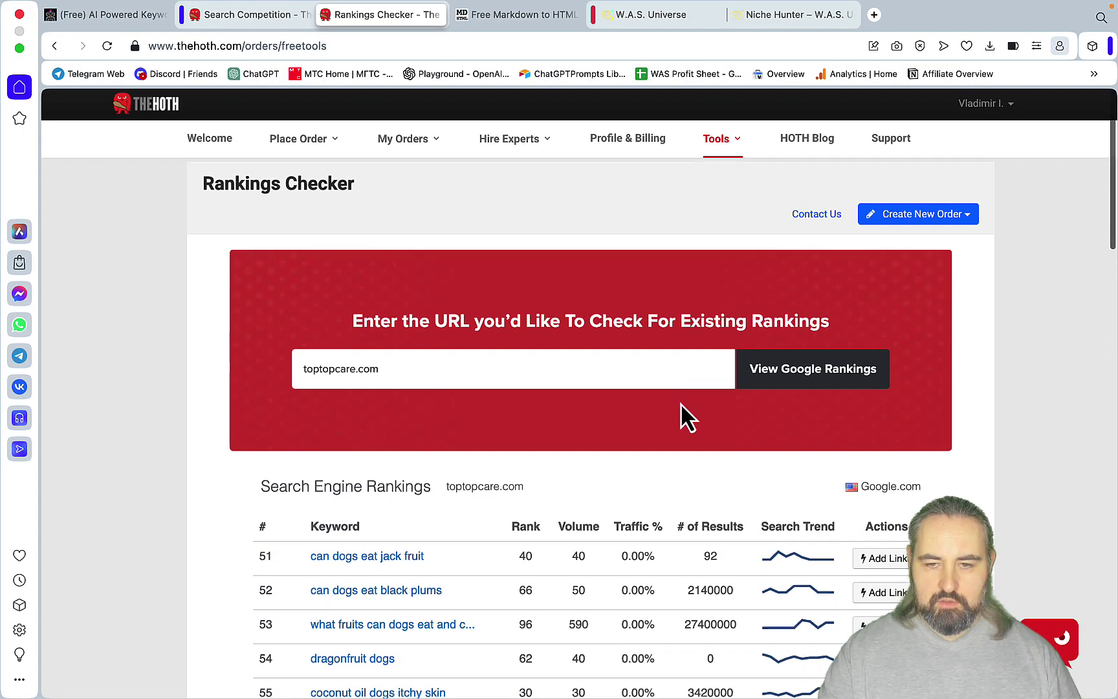
# - Get SEMrush stats for the pasted keywords, topped by 'coconut oil on dogs dry skin' at 210
pyautogui.click(739, 151)
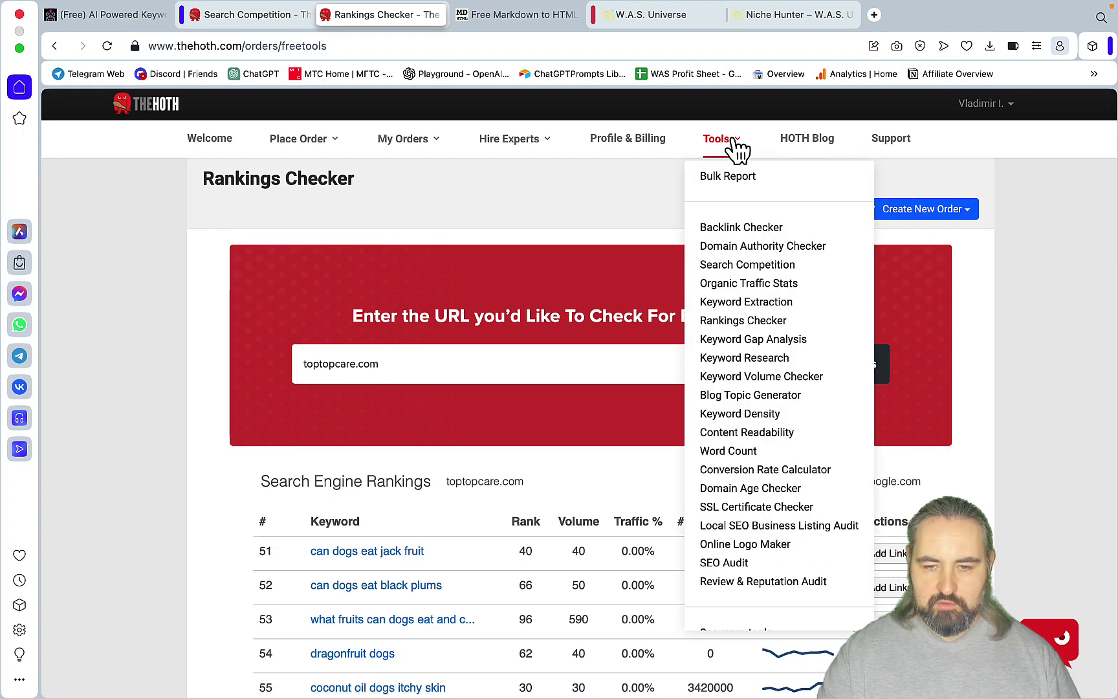
pyautogui.click(732, 380)
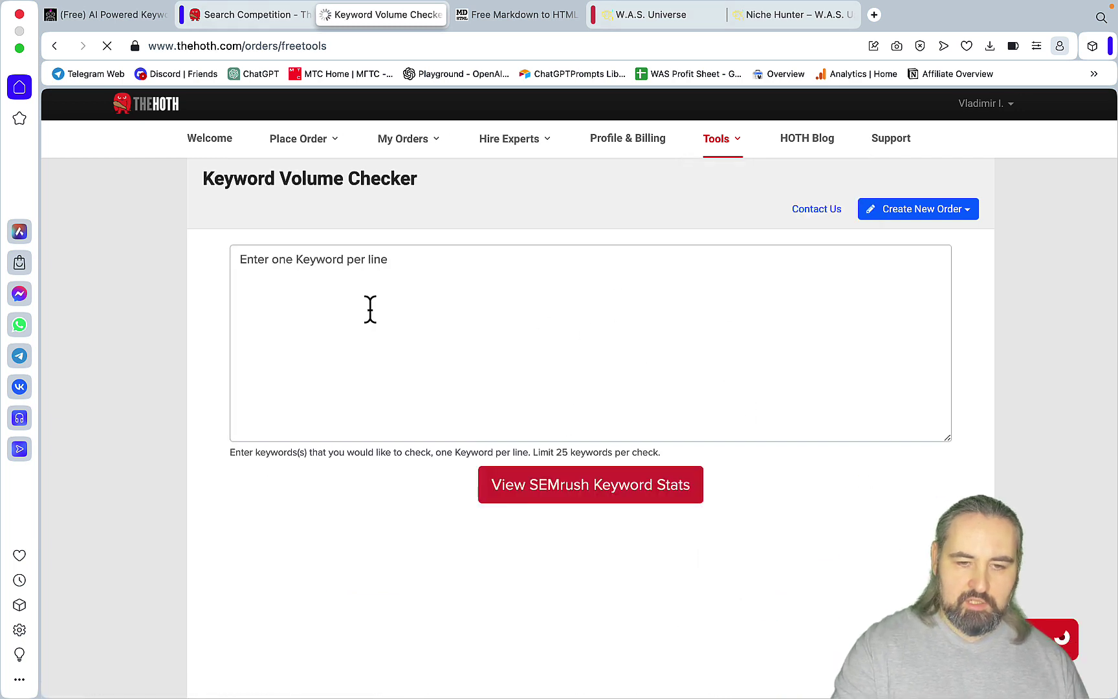
pyautogui.click(350, 273)
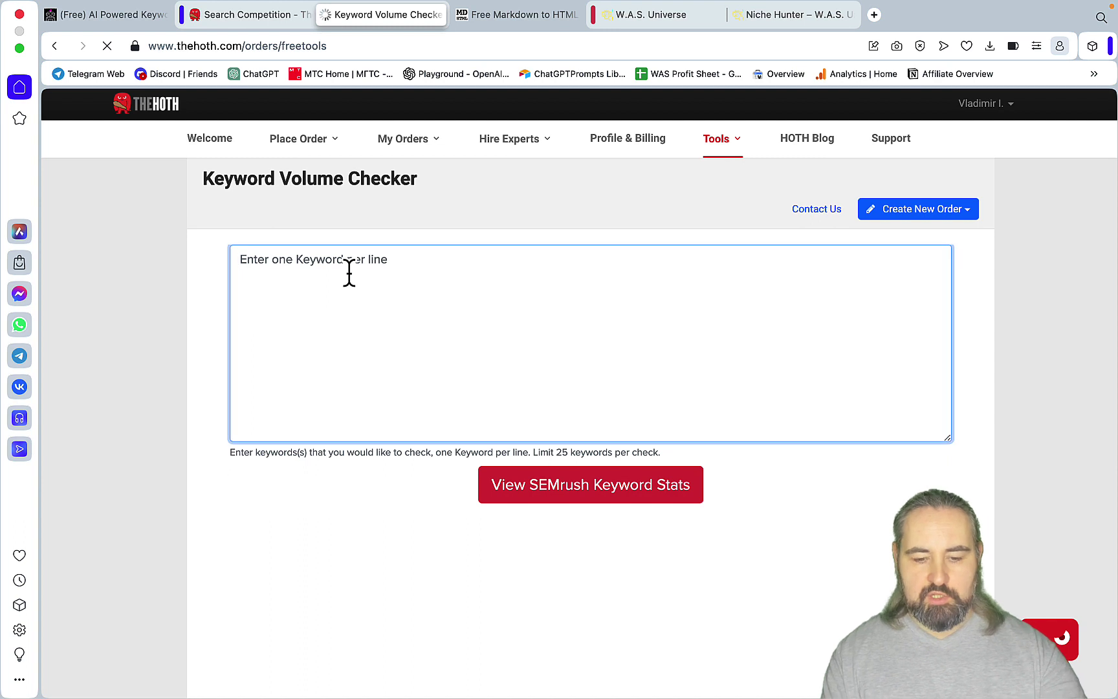
pyautogui.hotkey('ctrl', 'v')
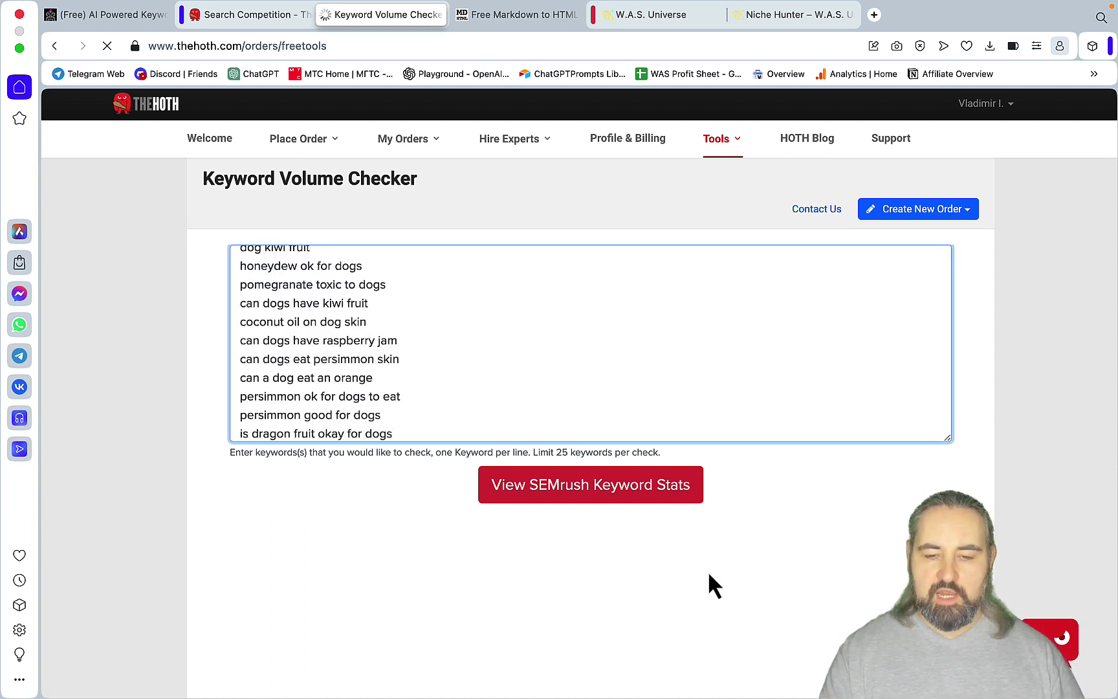
pyautogui.click(590, 502)
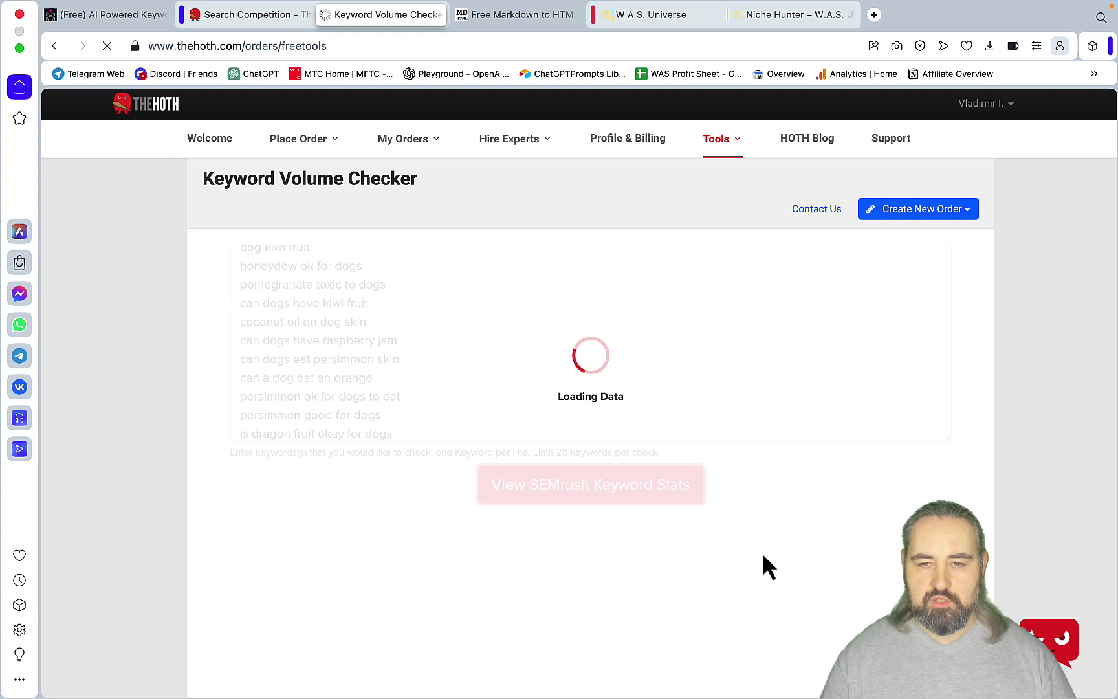
pyautogui.scroll(-5, 764, 556)
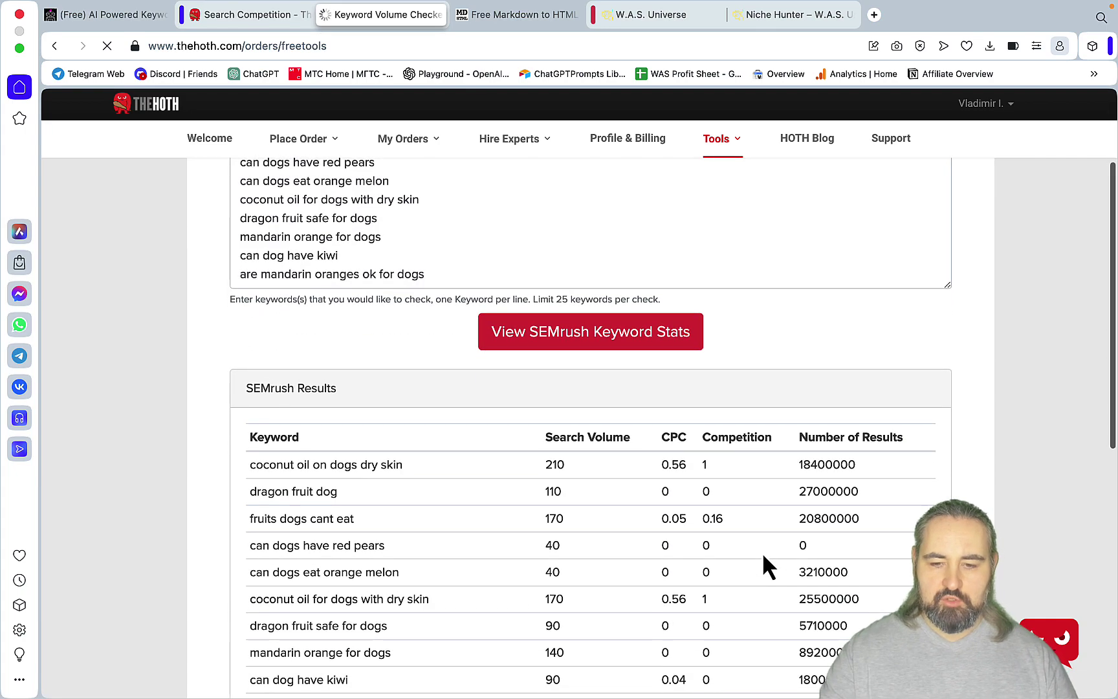
pyautogui.scroll(-1, 762, 552)
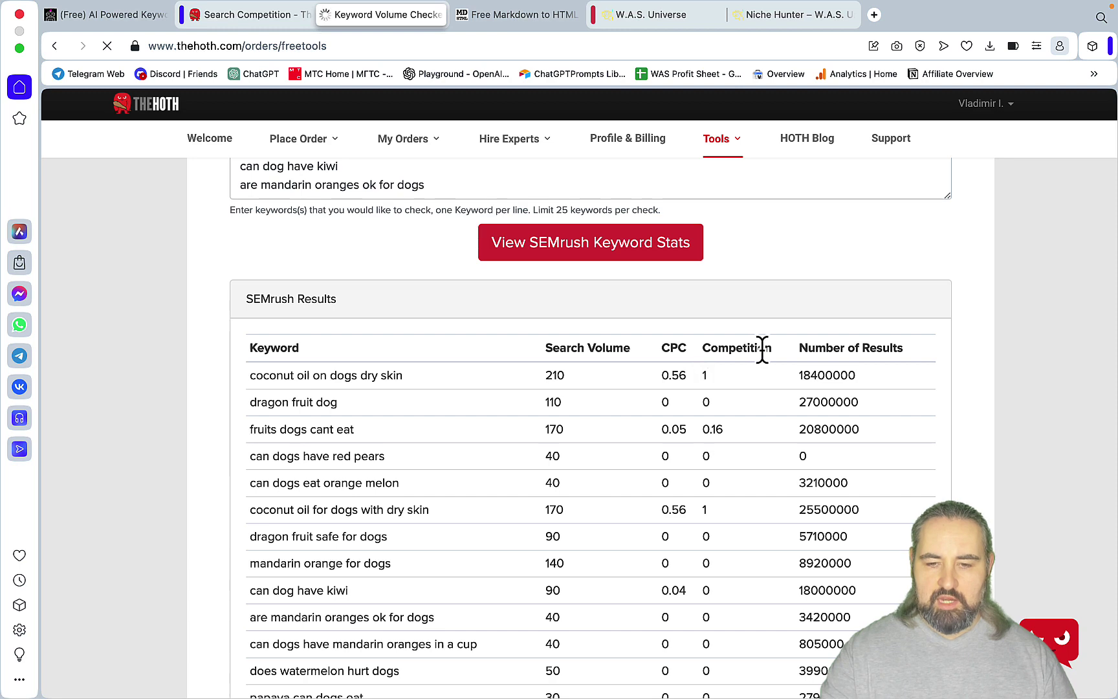
pyautogui.scroll(-2, 764, 365)
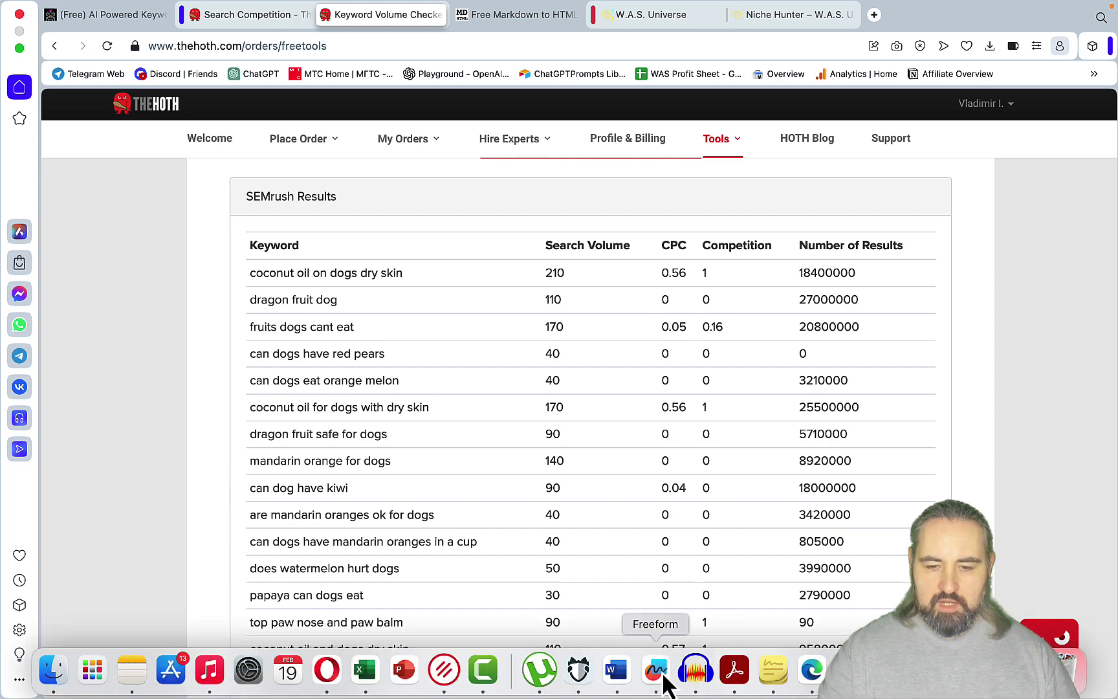
# - Copy keyword cells B2 through B101 from the 'domain-organic (3)' sheet
pyautogui.click(660, 673)
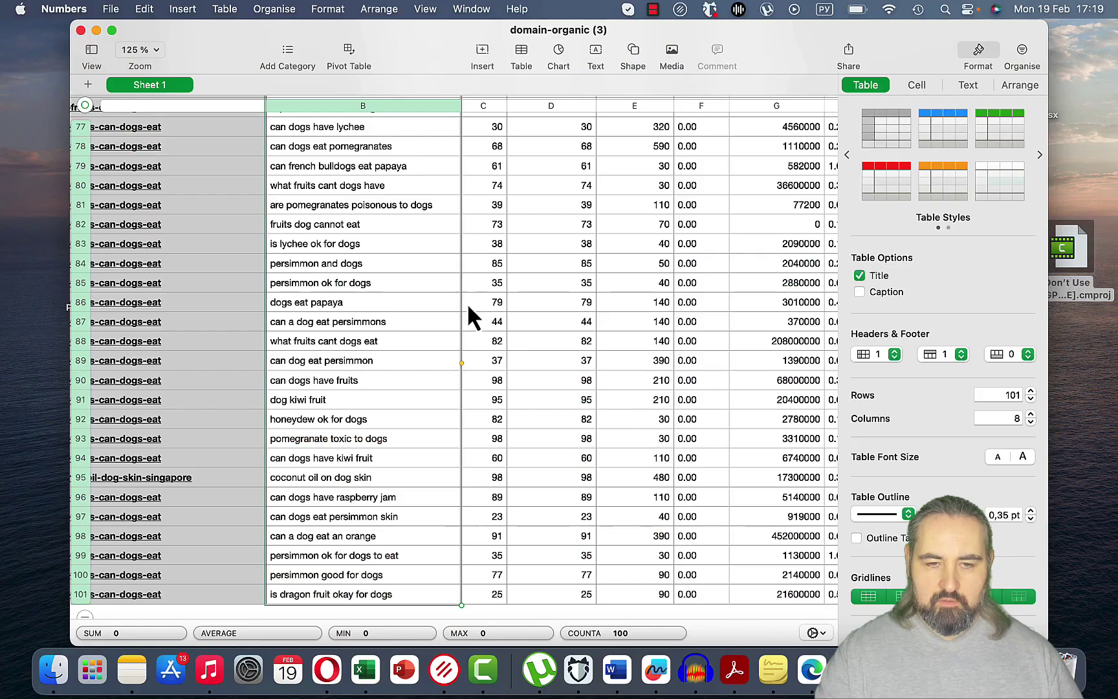
pyautogui.click(399, 277)
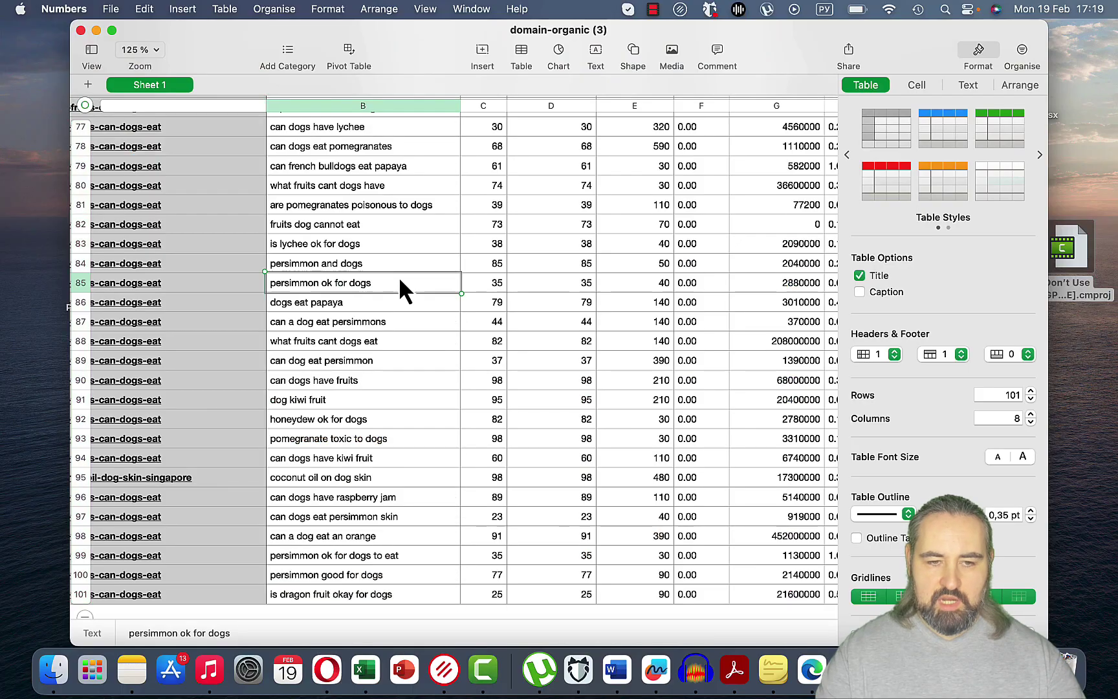
pyautogui.scroll(20, 398, 276)
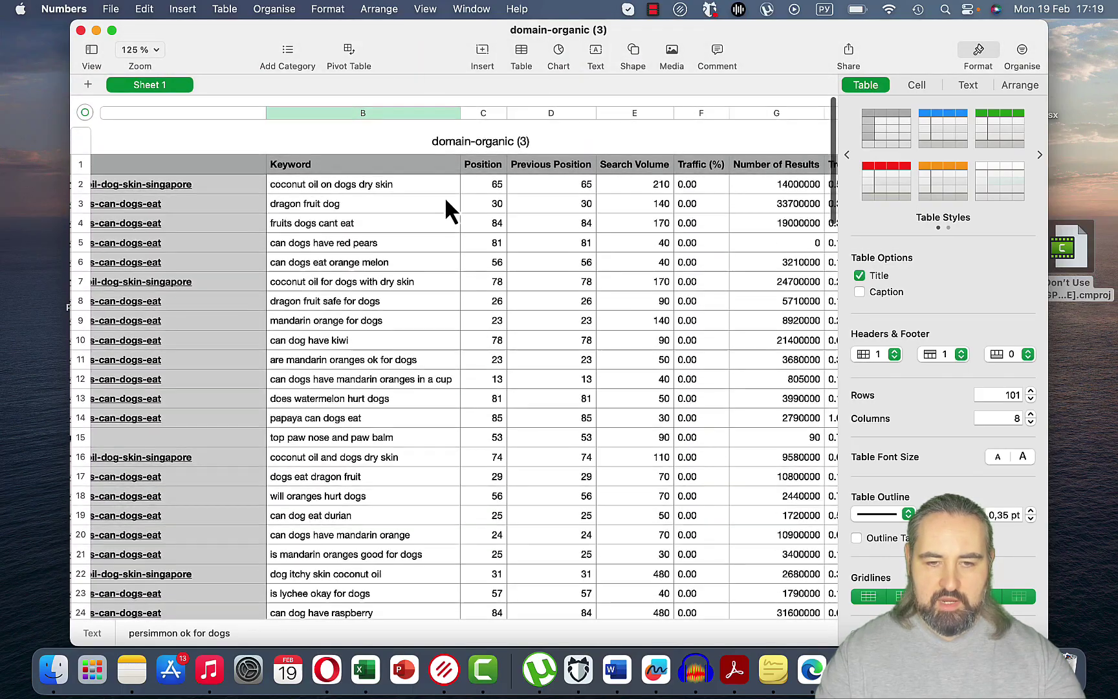
pyautogui.click(435, 187)
pyautogui.press('super+shift+Down')
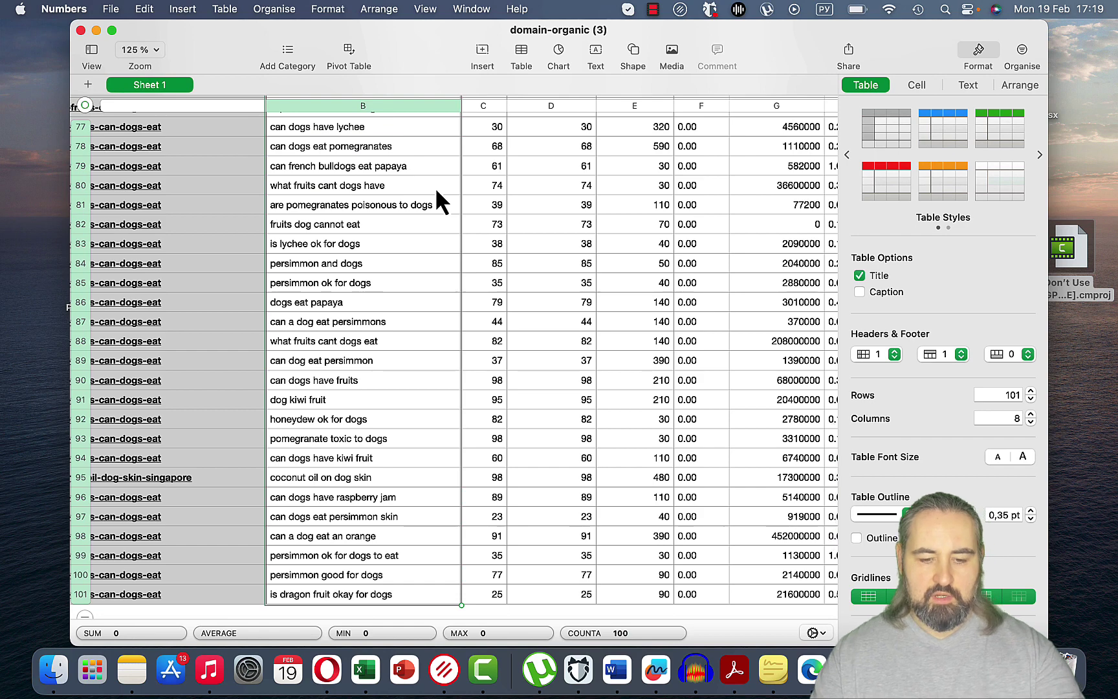
pyautogui.press('super+c')
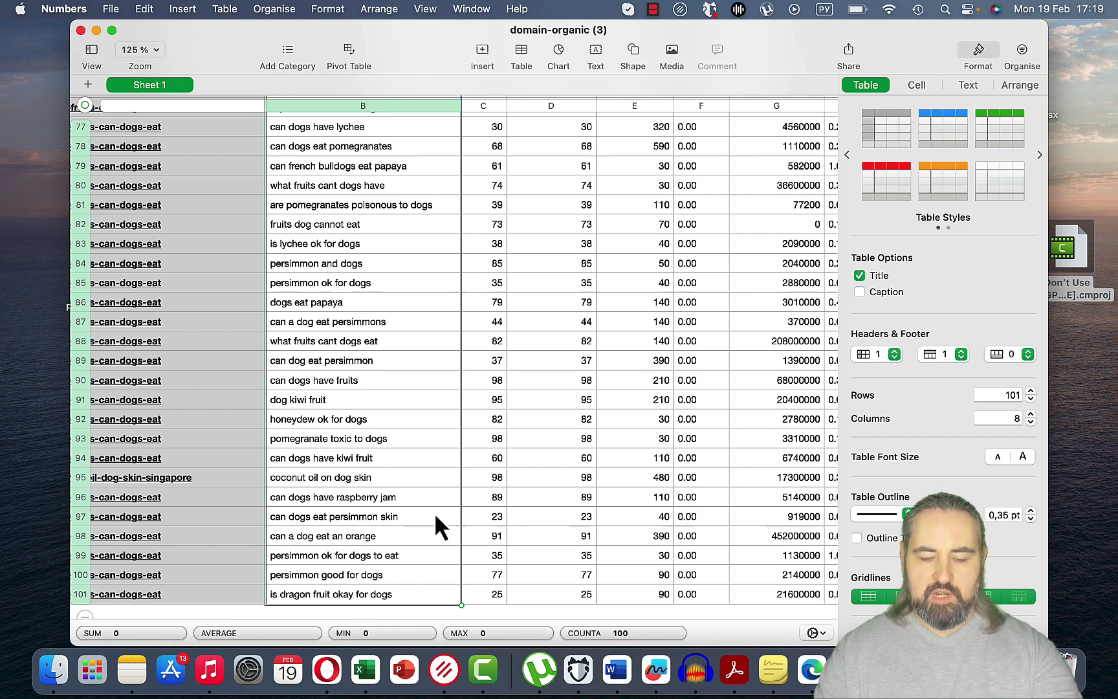
# - Paste the copied keywords into Optimo Keyword Cluster and regenerate the clusters
pyautogui.click(326, 670)
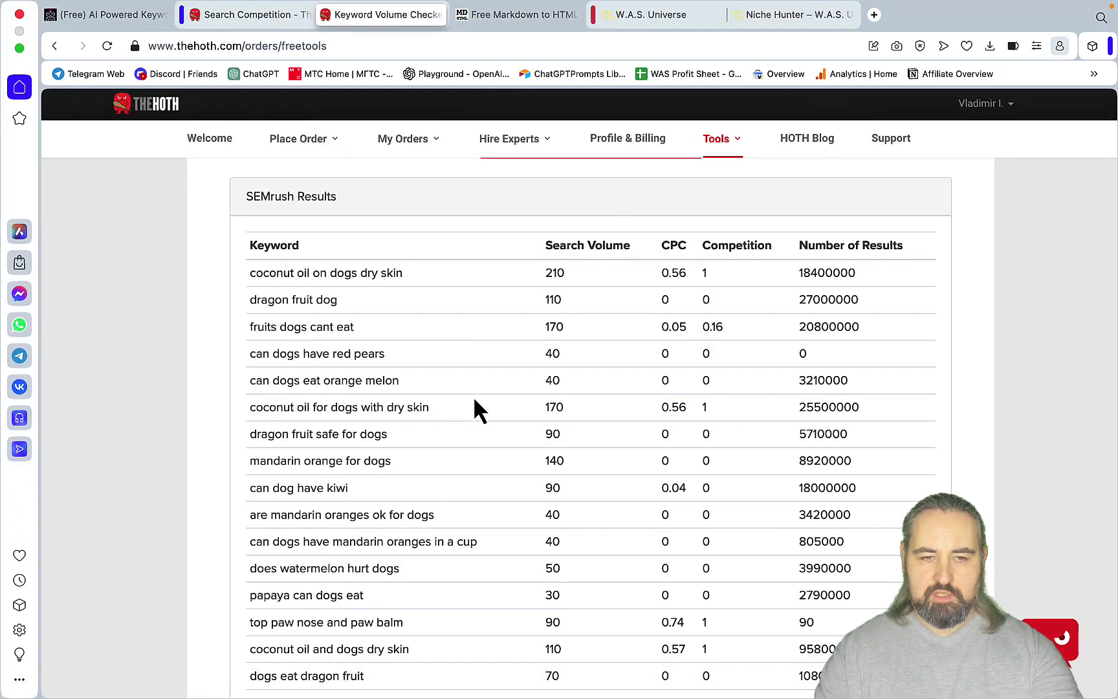
pyautogui.click(120, 16)
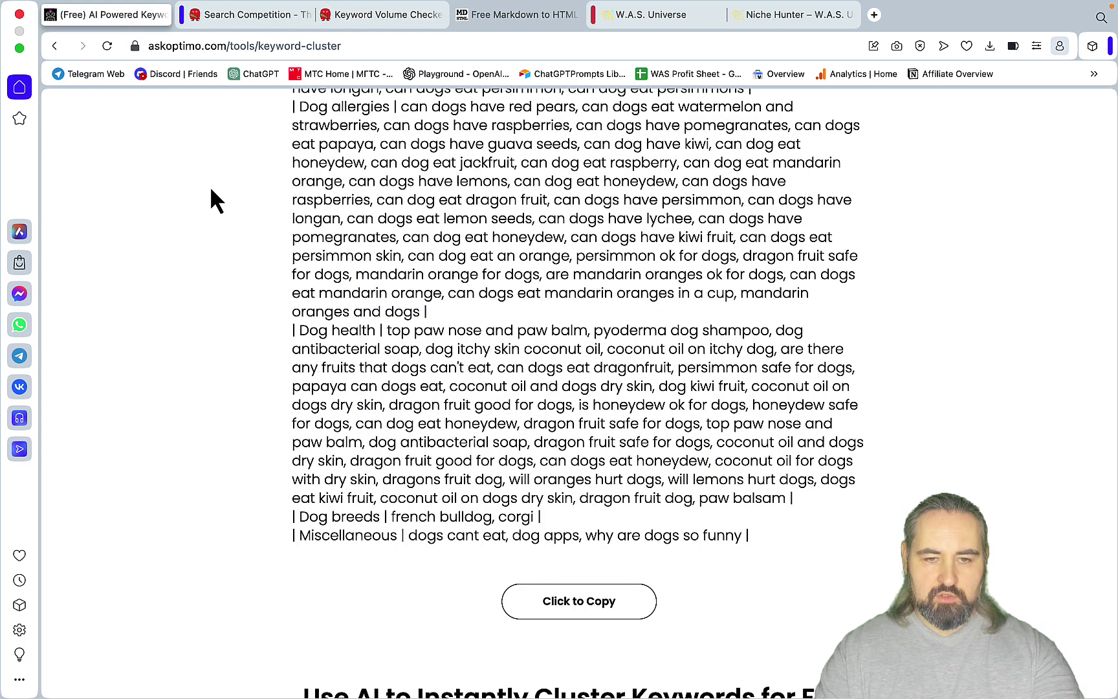
pyautogui.scroll(10, 227, 246)
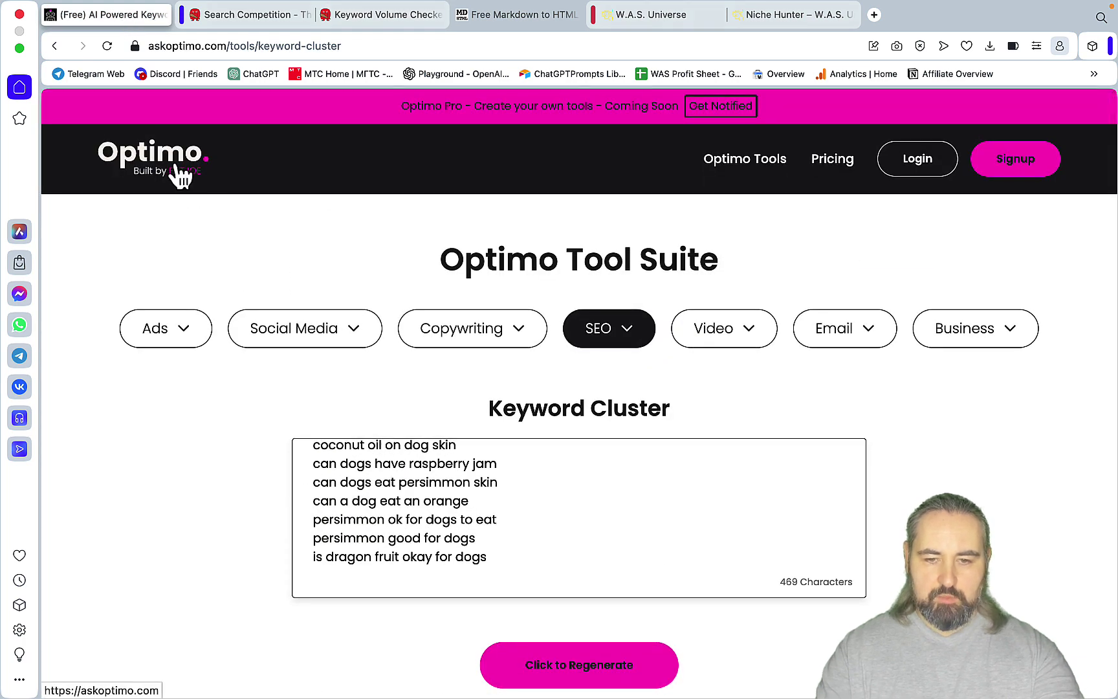
pyautogui.press('super+a')
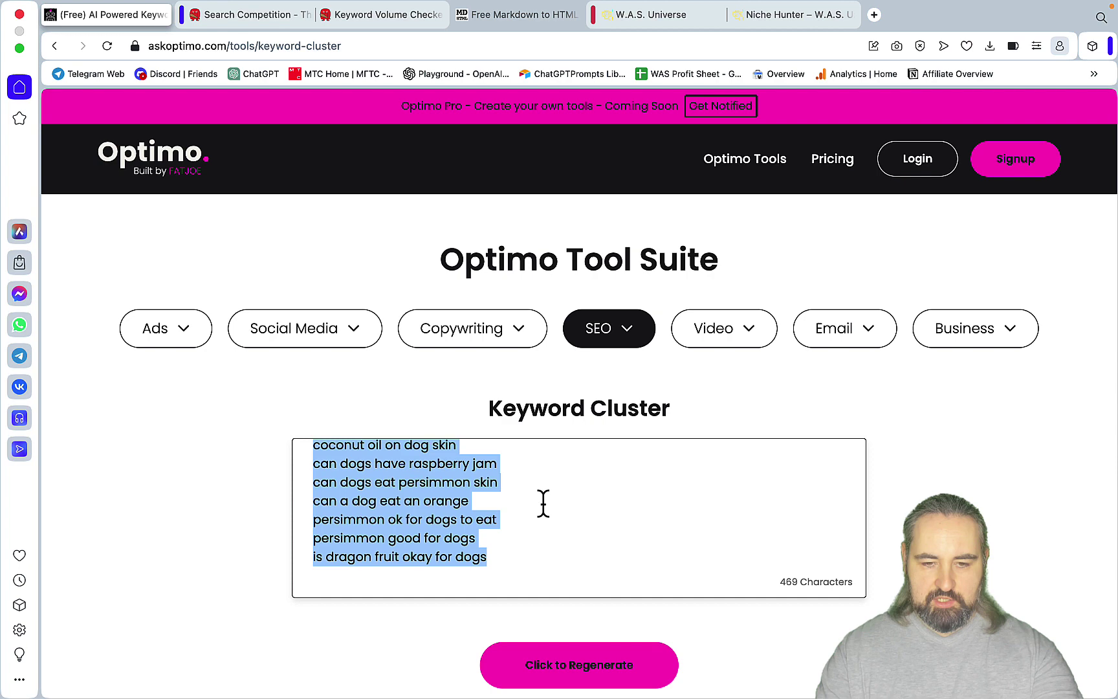
pyautogui.press('Right')
pyautogui.scroll(-3, 669, 544)
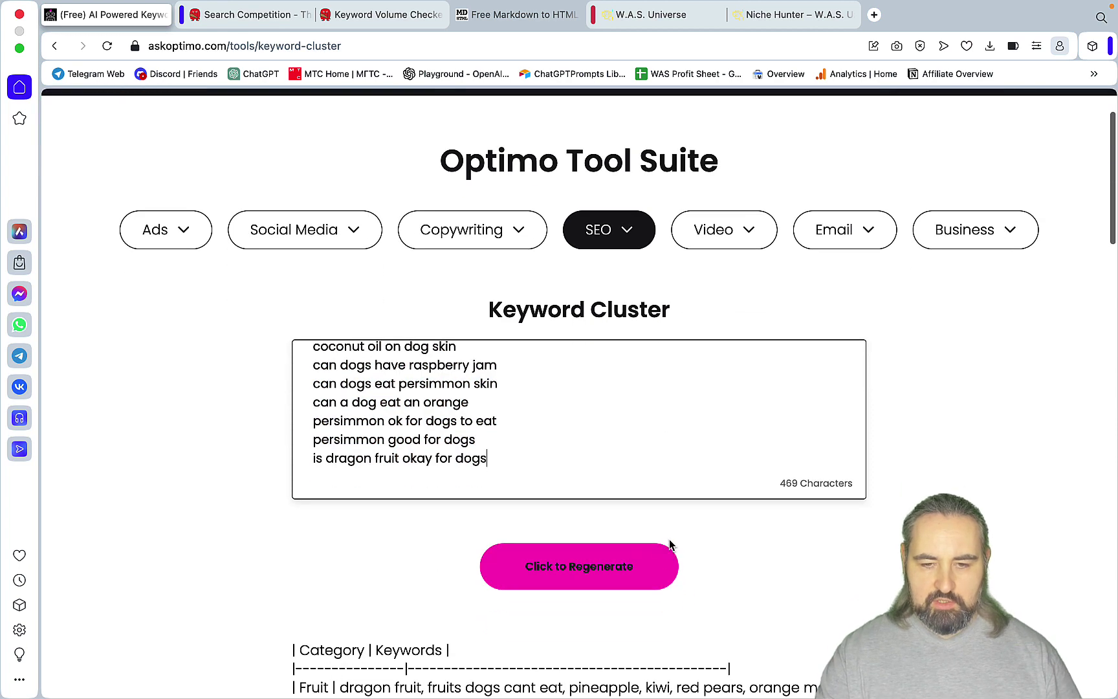
pyautogui.click(556, 584)
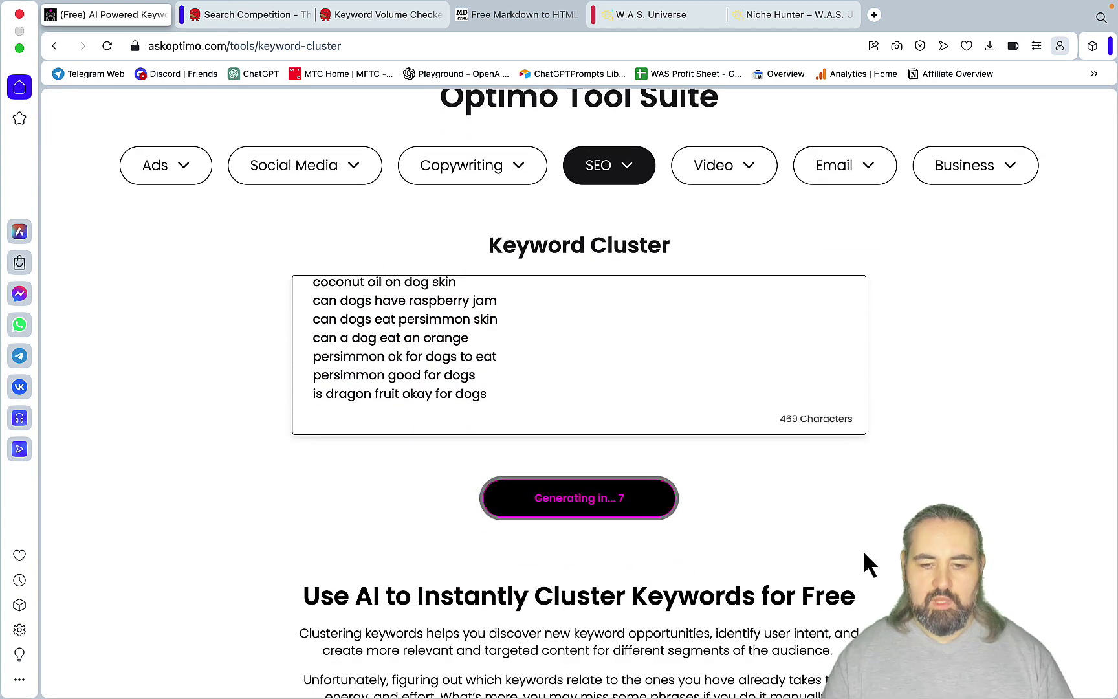
# - Copy the generated cluster table with groups like Dog Grooming and Potentially Toxic
pyautogui.scroll(3, 748, 511)
pyautogui.scroll(-4, 747, 509)
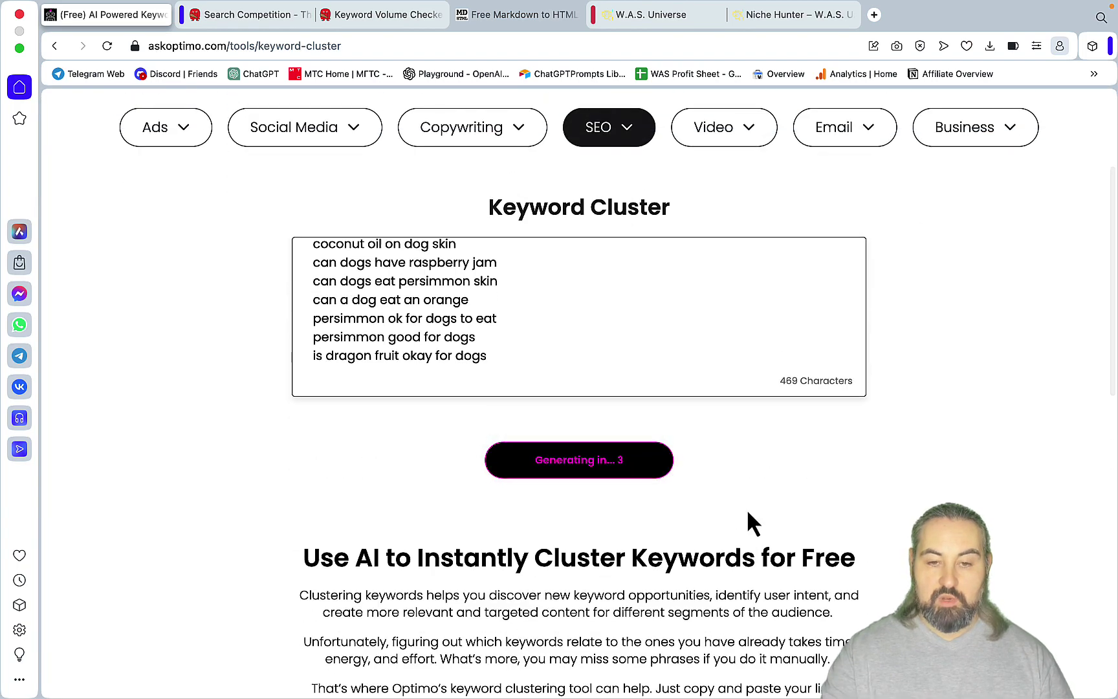
pyautogui.scroll(-5, 747, 508)
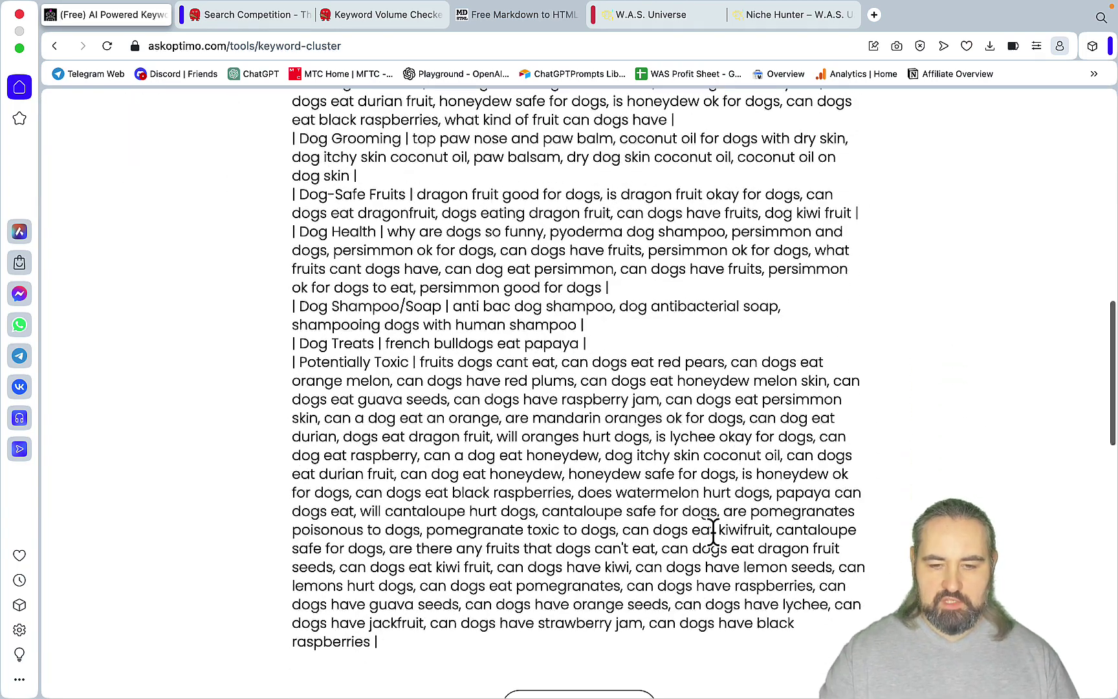
pyautogui.click(575, 638)
# - Replace the converter's old markdown with the new cluster table
pyautogui.hotkey('ctrl', 'Tab')
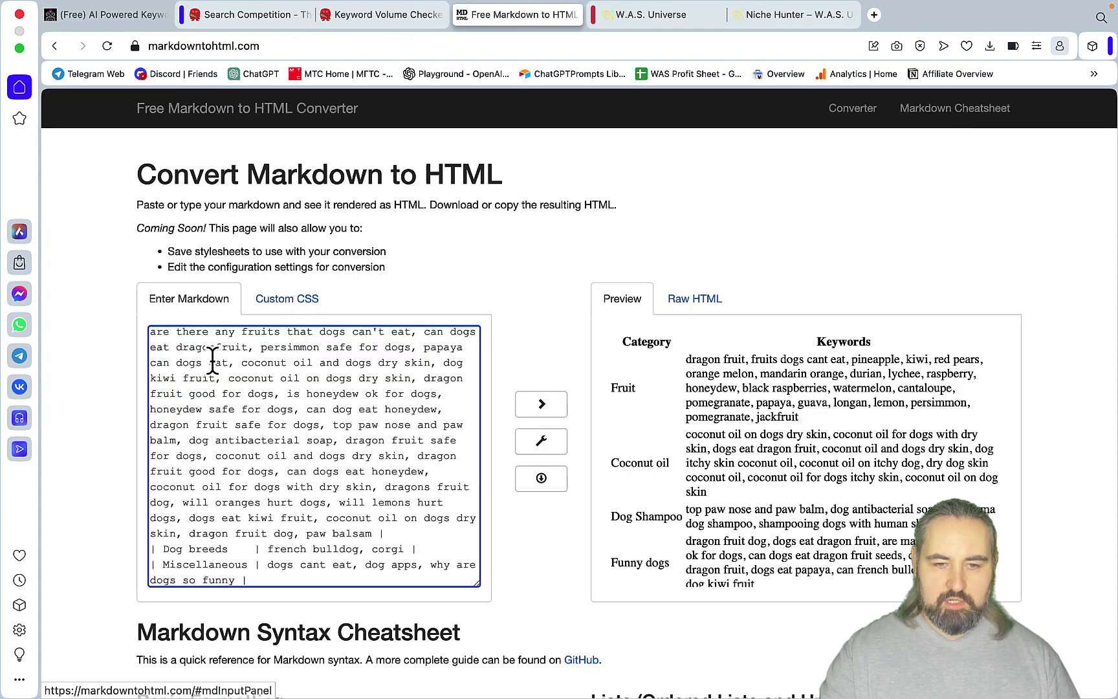
pyautogui.click(249, 437)
pyautogui.press('super+a')
pyautogui.press('super+v')
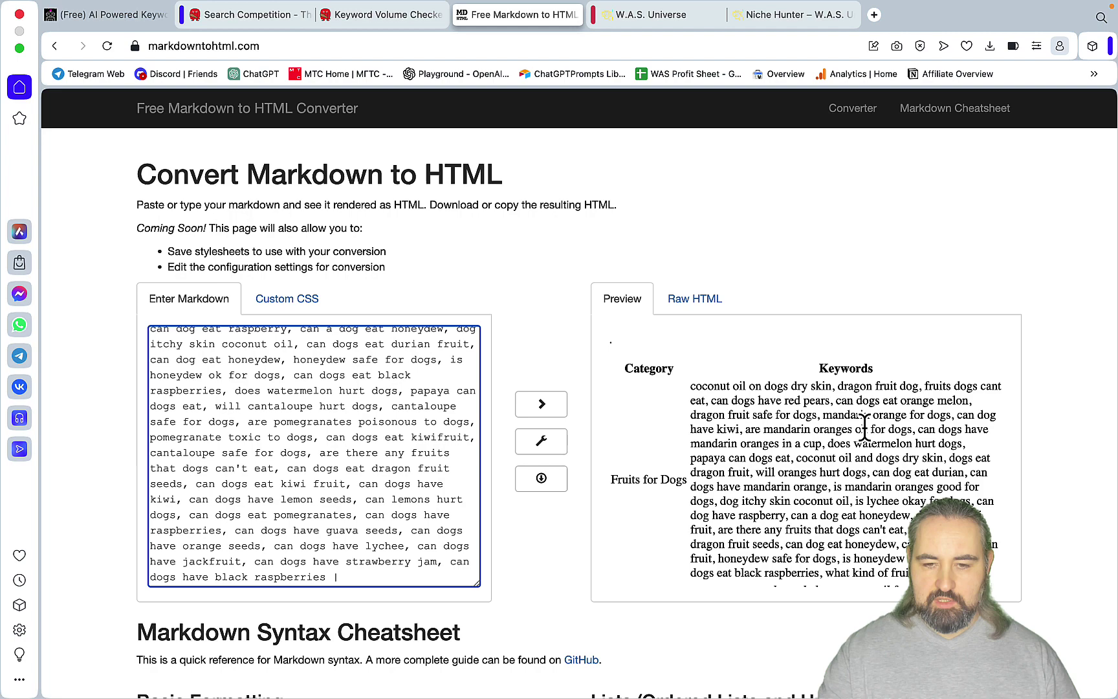
# - Review the rendered preview with categories like Fruits for Dogs and Dog Grooming
pyautogui.scroll(-5, 864, 427)
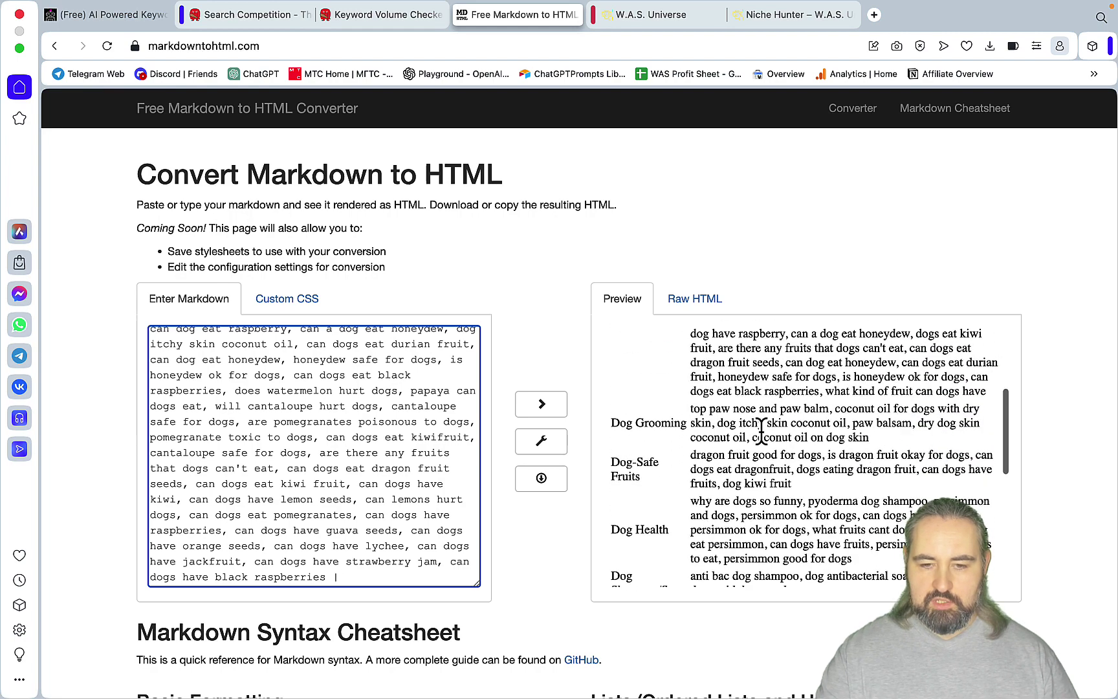
pyautogui.scroll(-3, 828, 447)
pyautogui.scroll(-5, 827, 446)
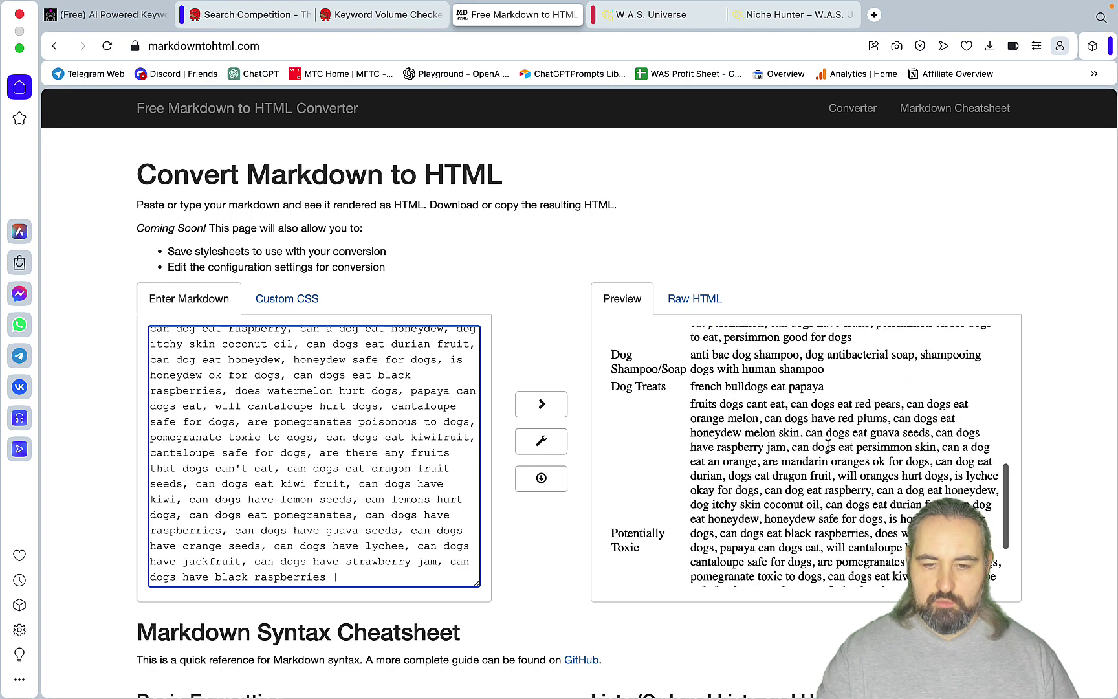
pyautogui.scroll(-5, 828, 447)
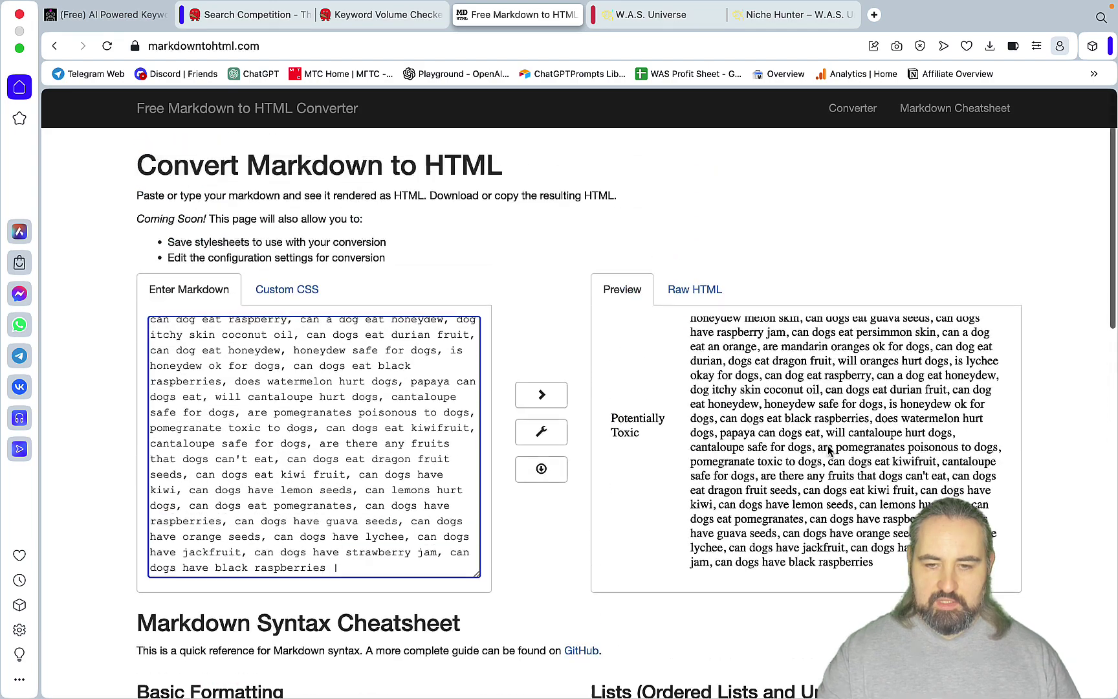
pyautogui.scroll(8, 827, 447)
pyautogui.scroll(3, 828, 446)
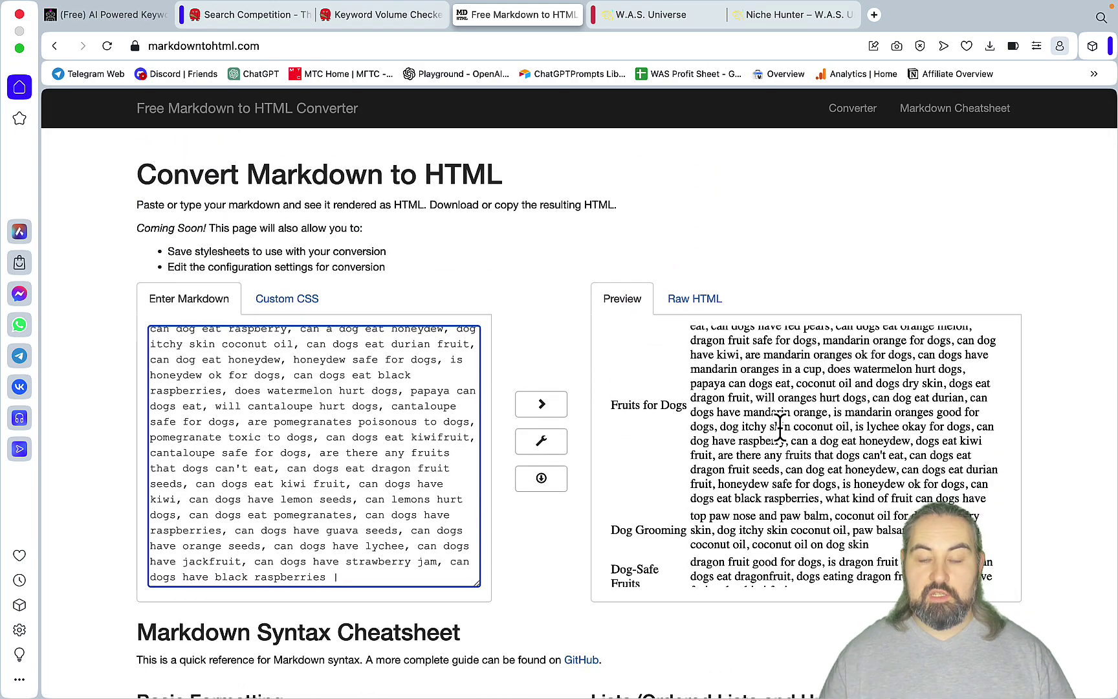
pyautogui.click(670, 689)
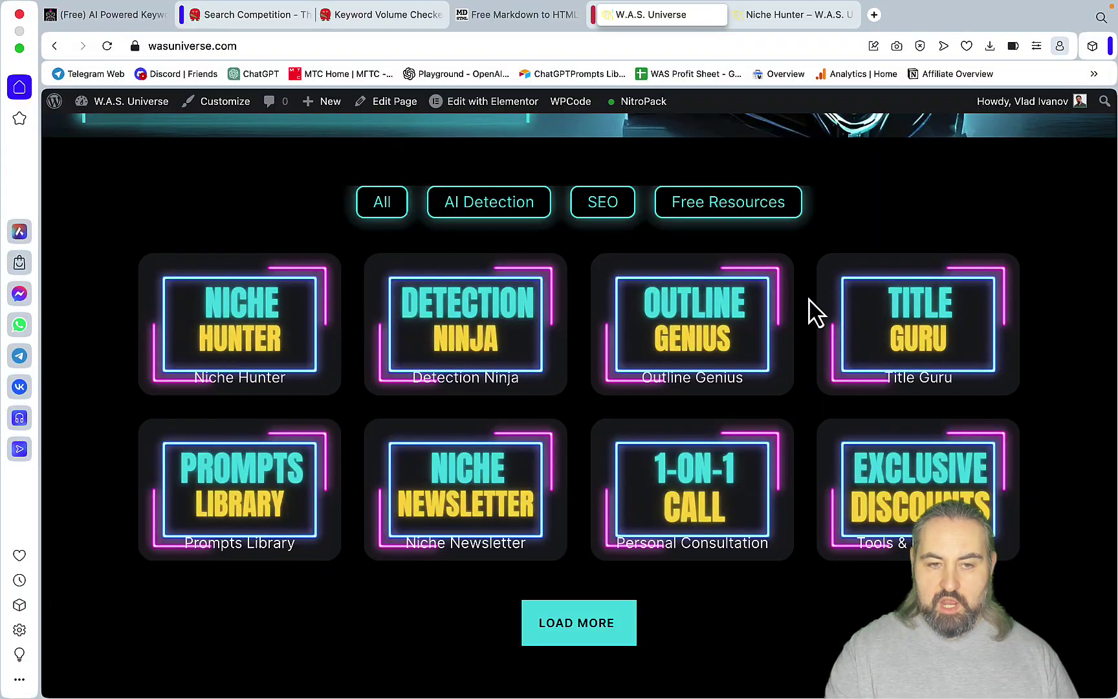
# - Open the Niche Hunter course page and scroll to its 11-section Course Overview
pyautogui.scroll(5, 814, 310)
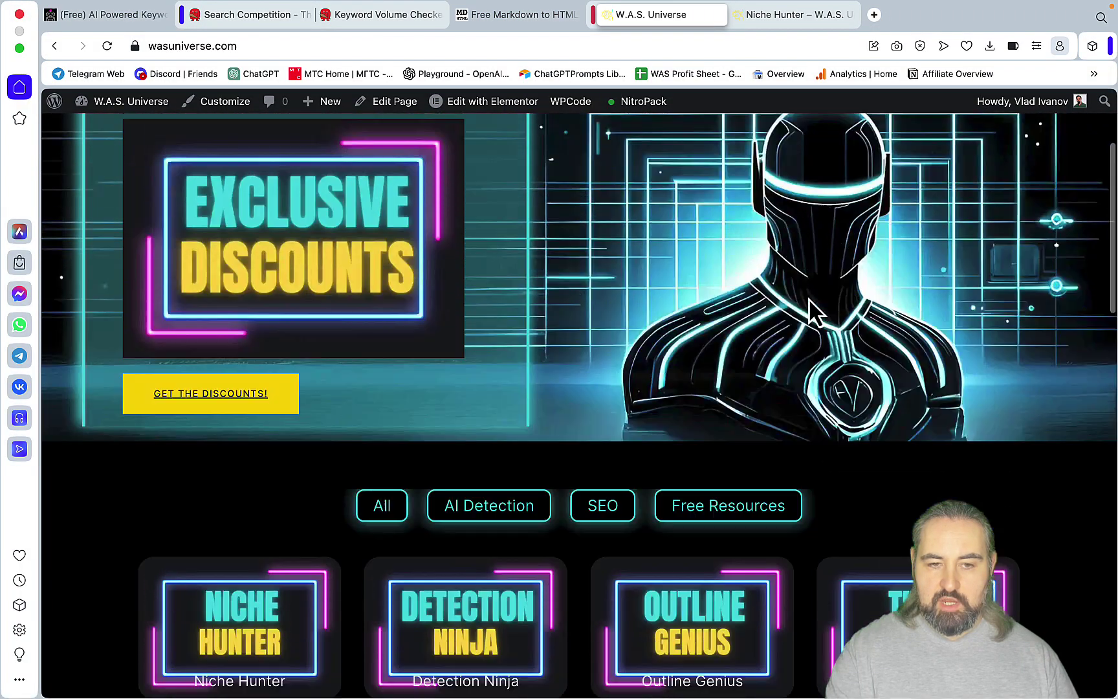
pyautogui.scroll(-5, 814, 311)
pyautogui.scroll(-2, 814, 311)
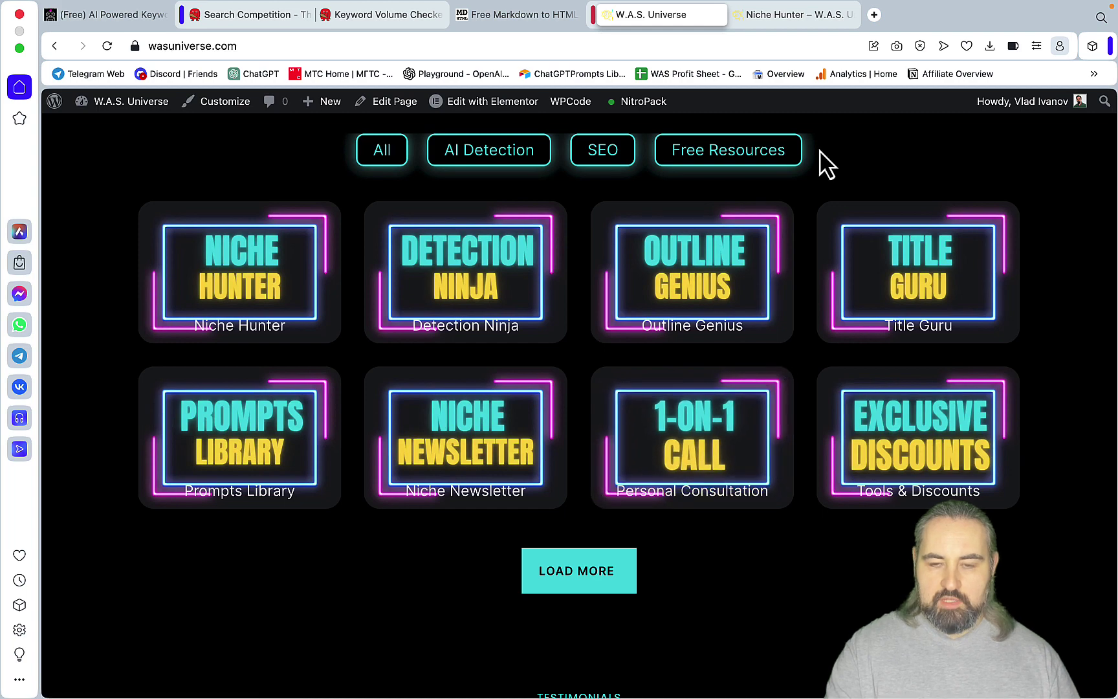
pyautogui.click(802, 15)
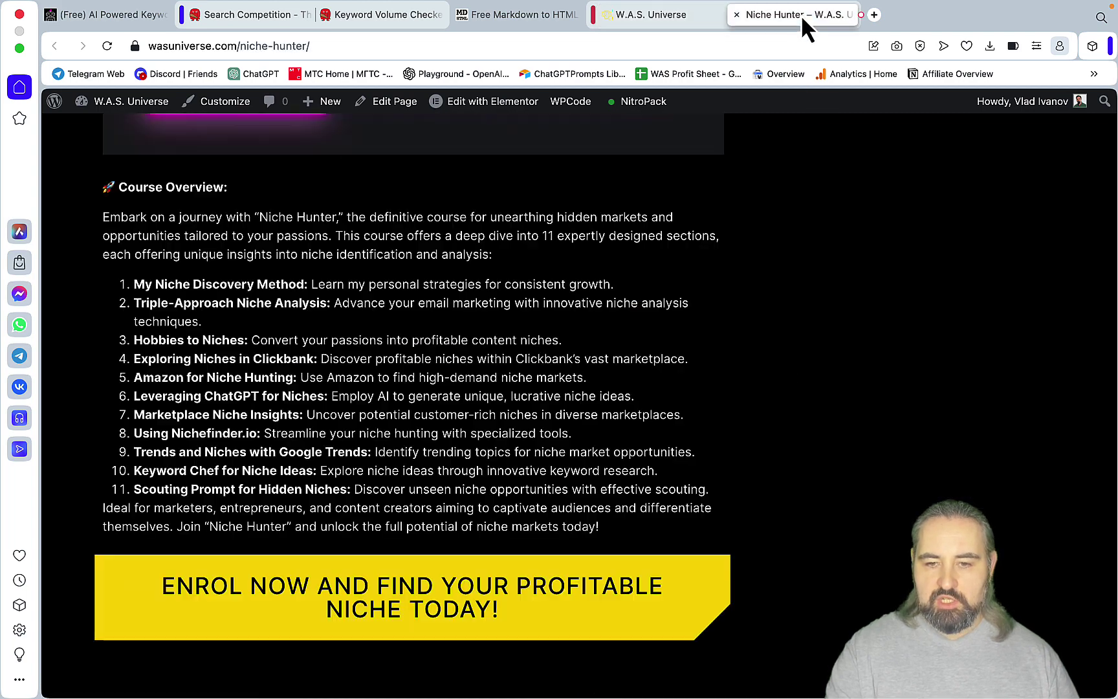
pyautogui.scroll(3, 801, 313)
pyautogui.scroll(10, 801, 313)
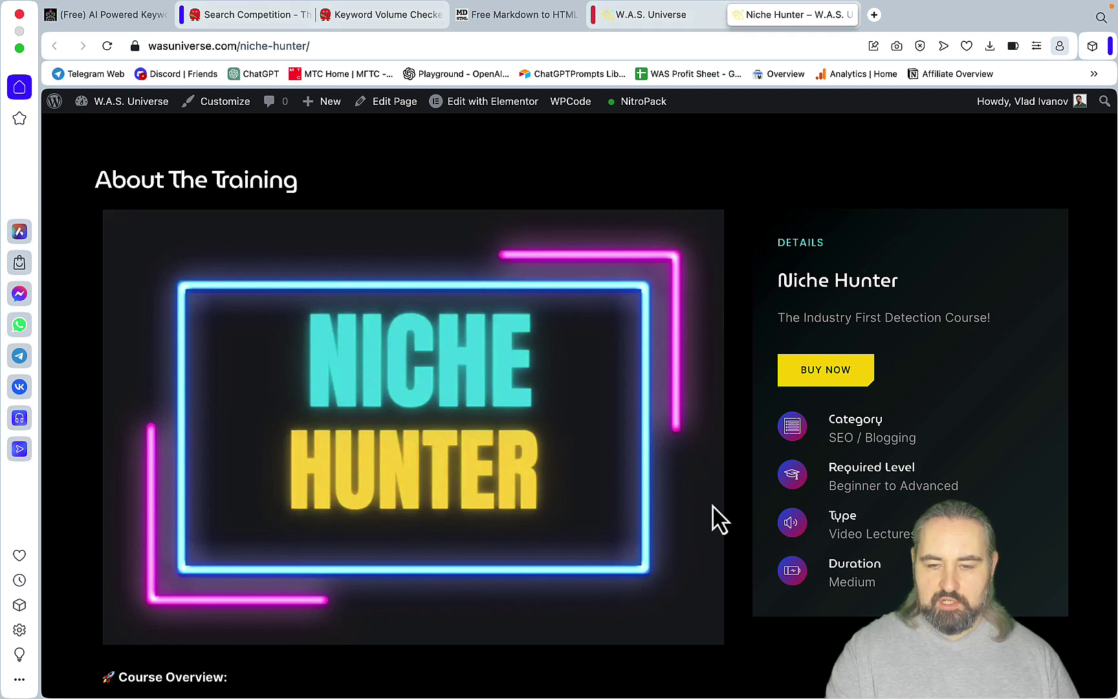
pyautogui.scroll(-7, 722, 563)
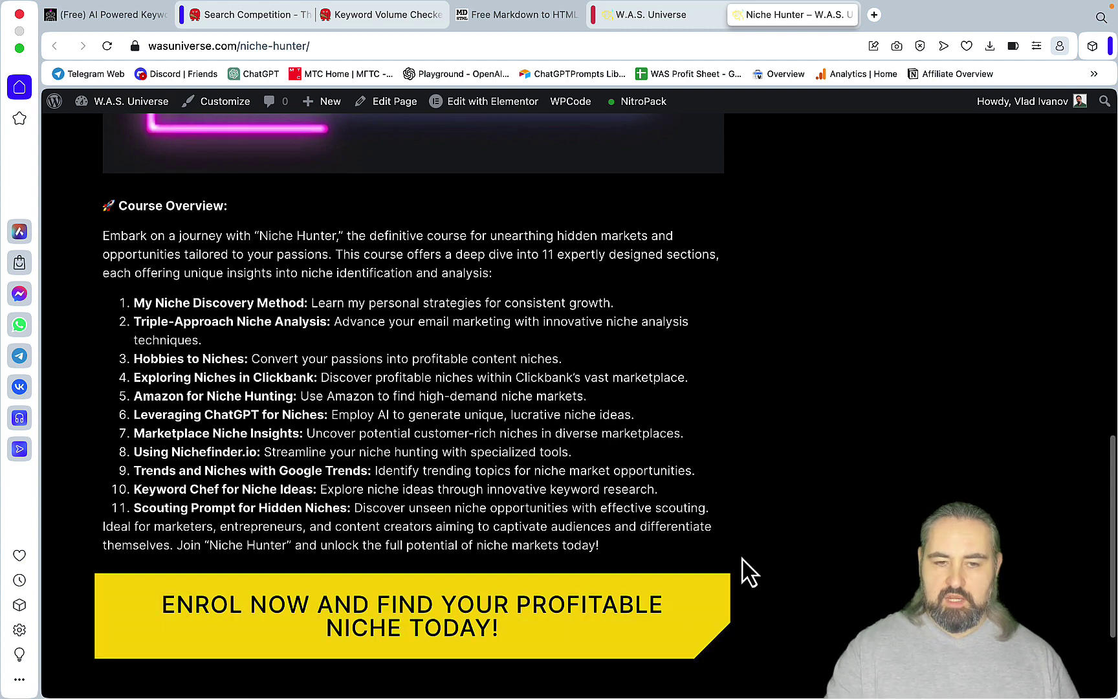
pyautogui.scroll(1, 744, 571)
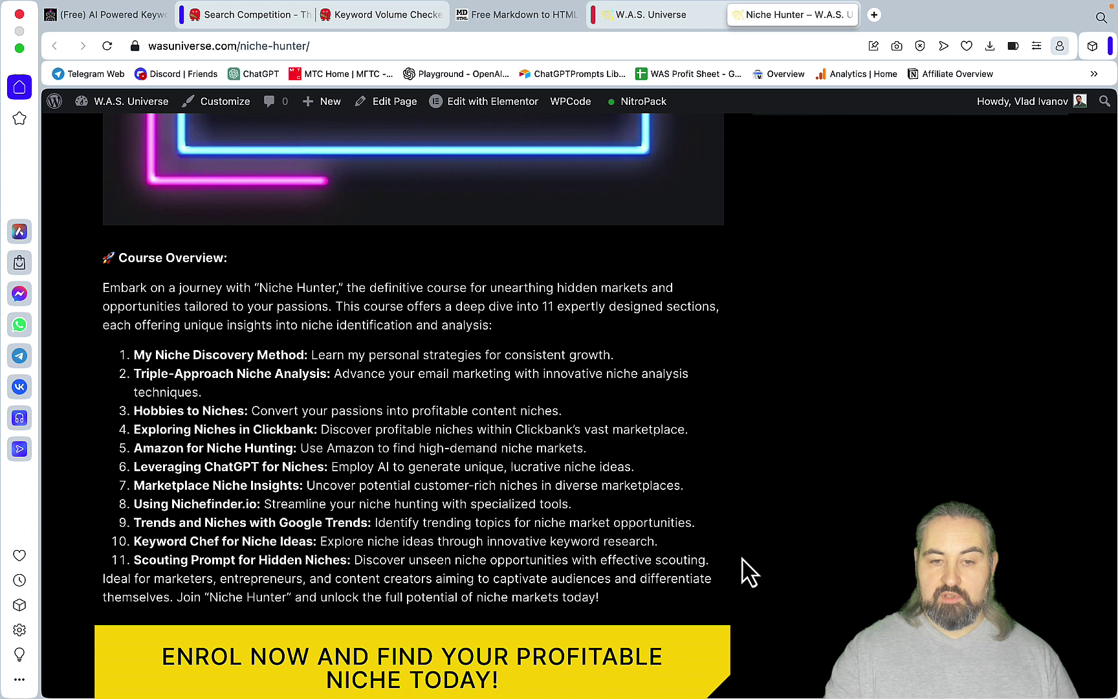